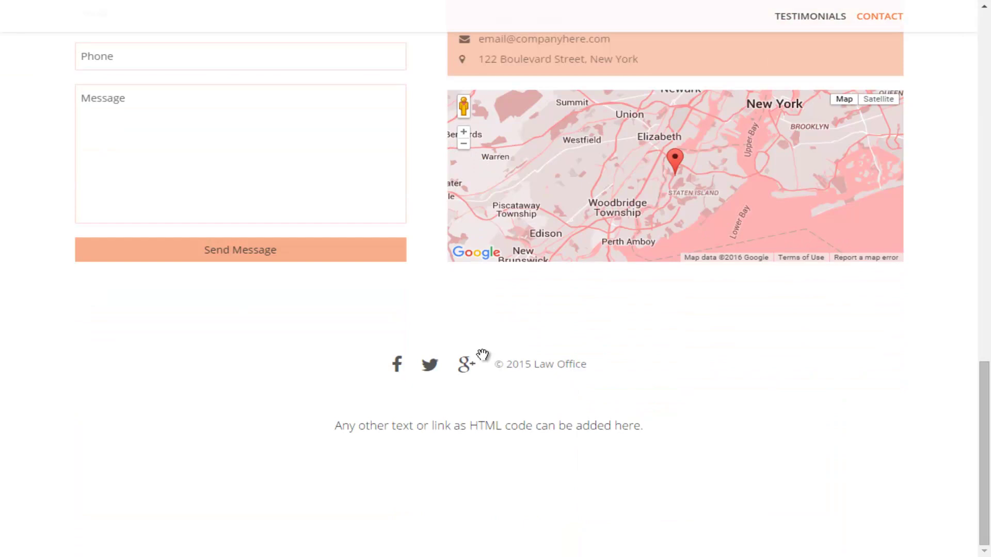
# Step: Bring the first hero slide into view and focus in the editor
pyautogui.scroll(20, 481, 354)
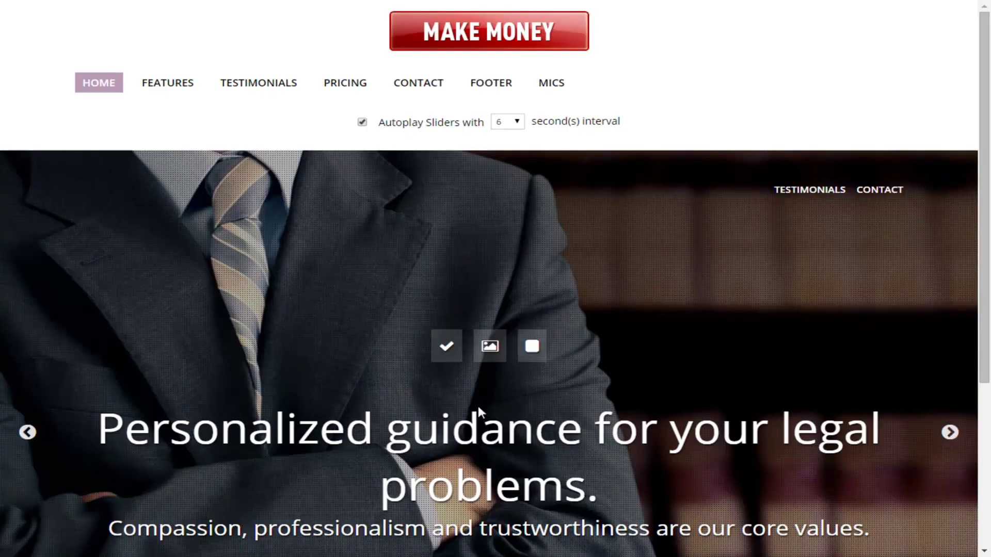
pyautogui.press('Tab')
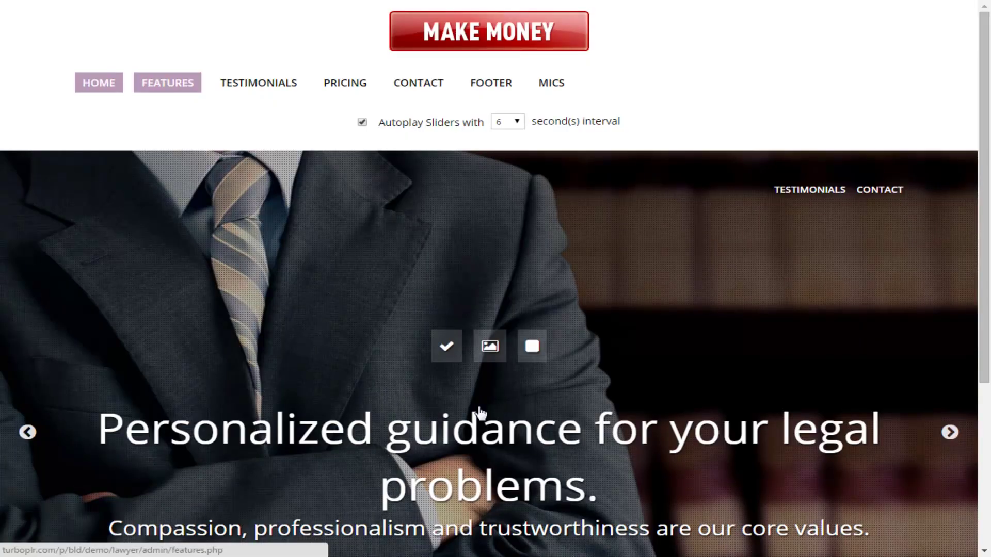
pyautogui.press('Tab')
pyautogui.press('Tab')
pyautogui.press('Tab')
pyautogui.press('Tab')
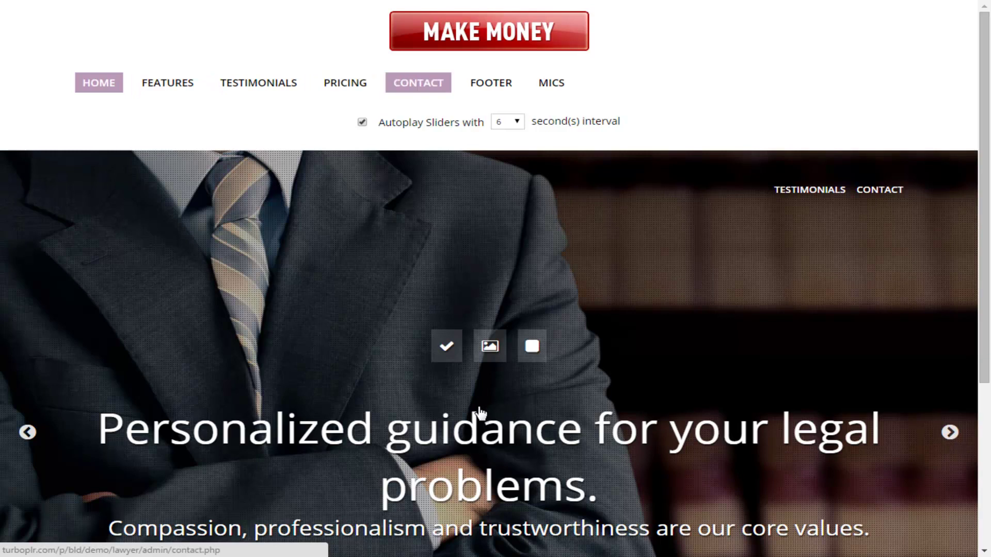
pyautogui.click(479, 413)
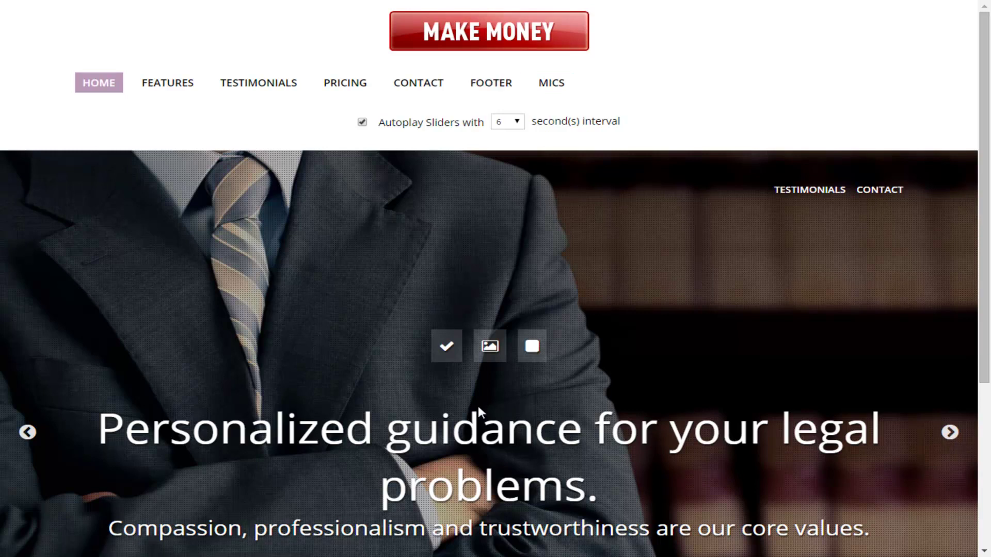
pyautogui.scroll(-5, 479, 413)
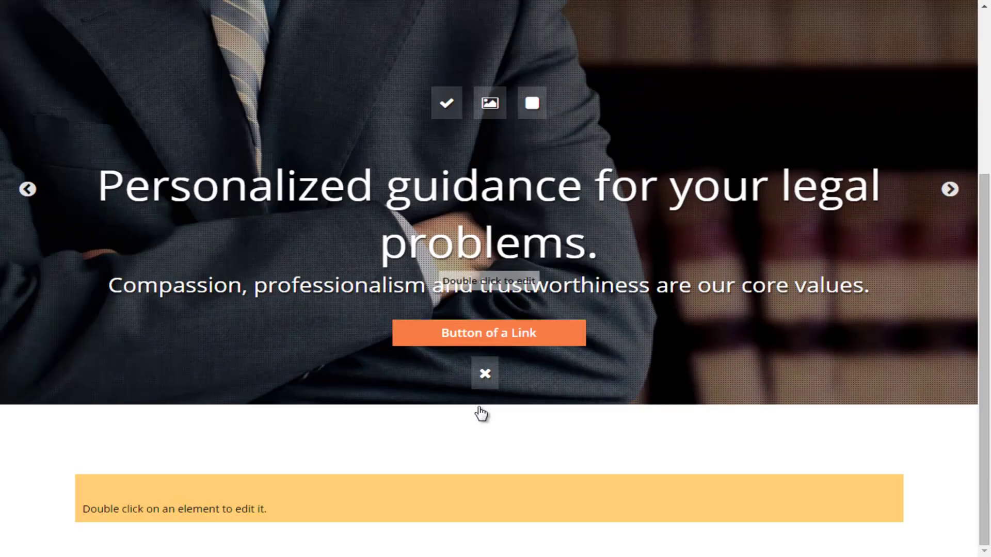
pyautogui.scroll(3, 479, 413)
pyautogui.scroll(2, 479, 411)
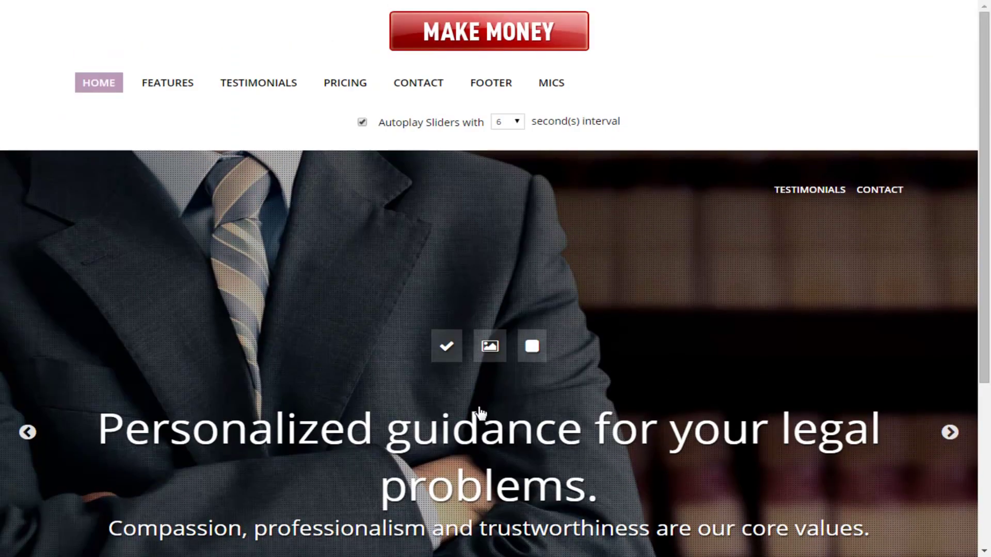
pyautogui.scroll(-5, 479, 413)
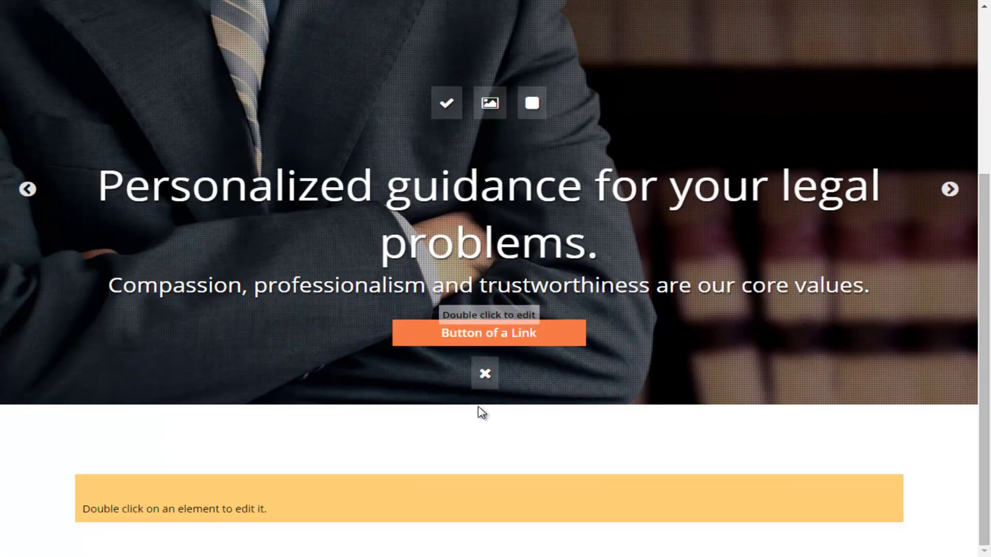
pyautogui.scroll(4, 481, 413)
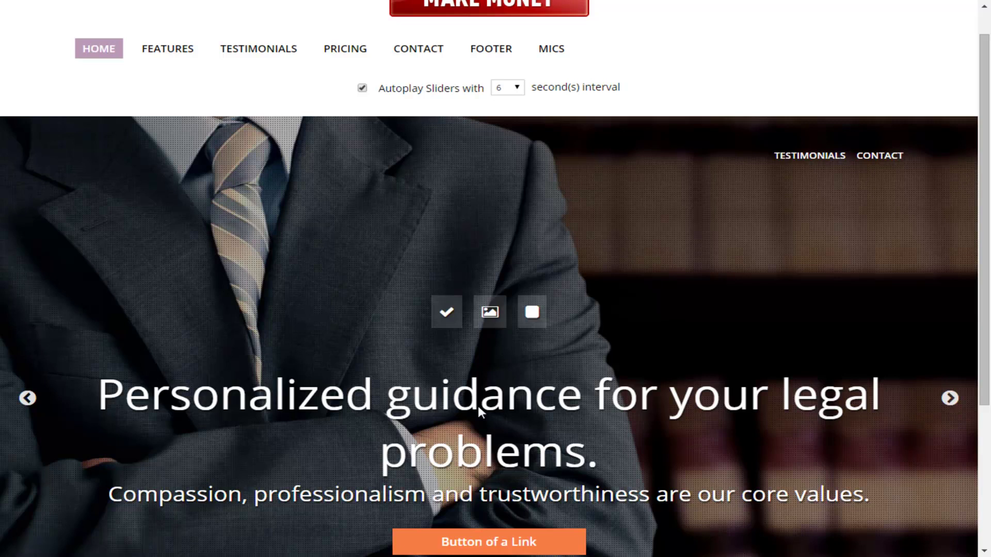
pyautogui.scroll(1, 480, 411)
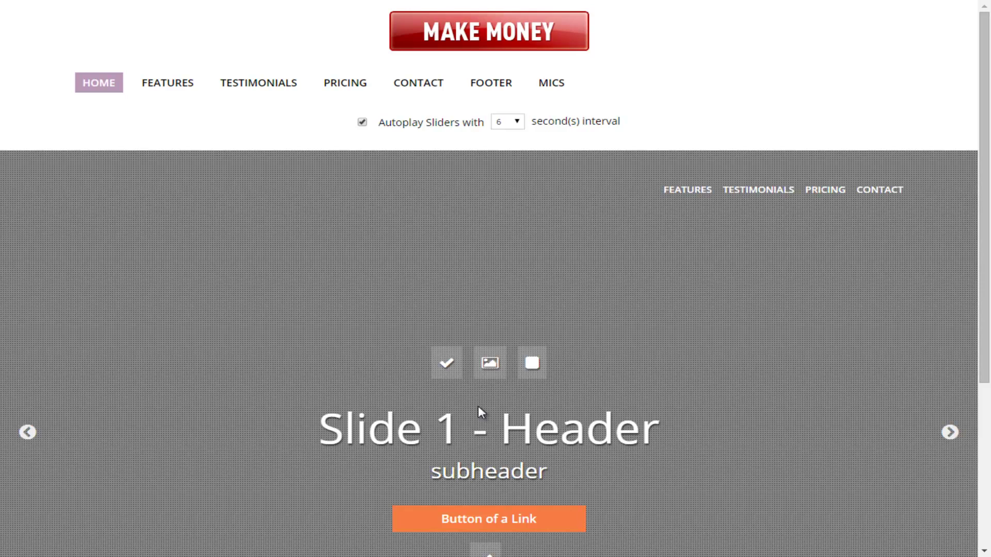
pyautogui.scroll(-1, 480, 412)
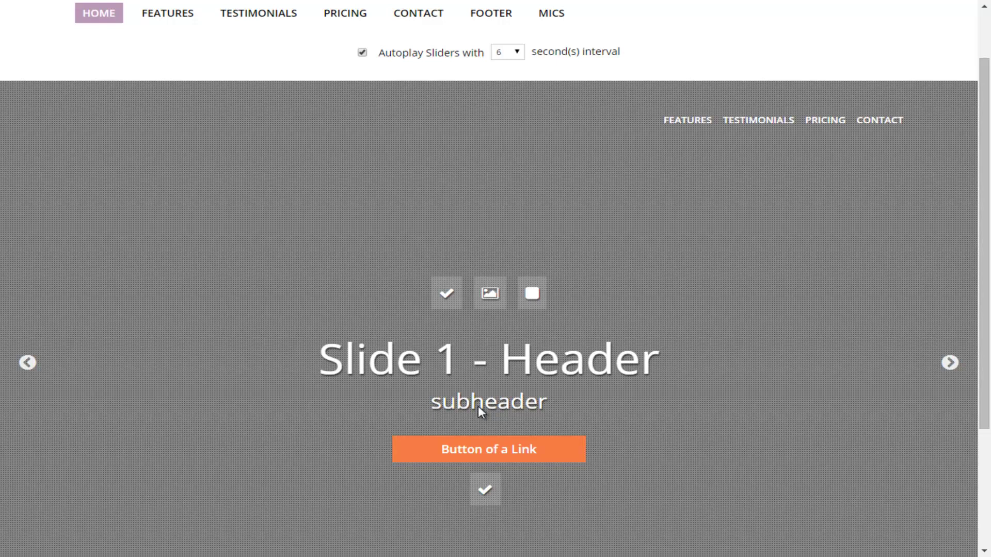
pyautogui.scroll(2, 480, 412)
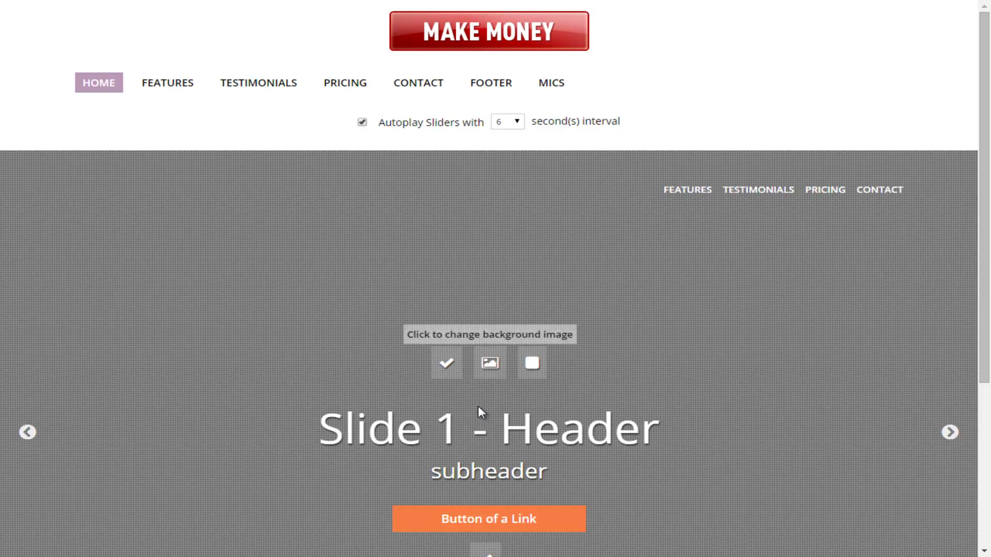
# Step: Choose size-WM2A7421-1517.jpg from Downloads as the slide's new background image
pyautogui.click(481, 411)
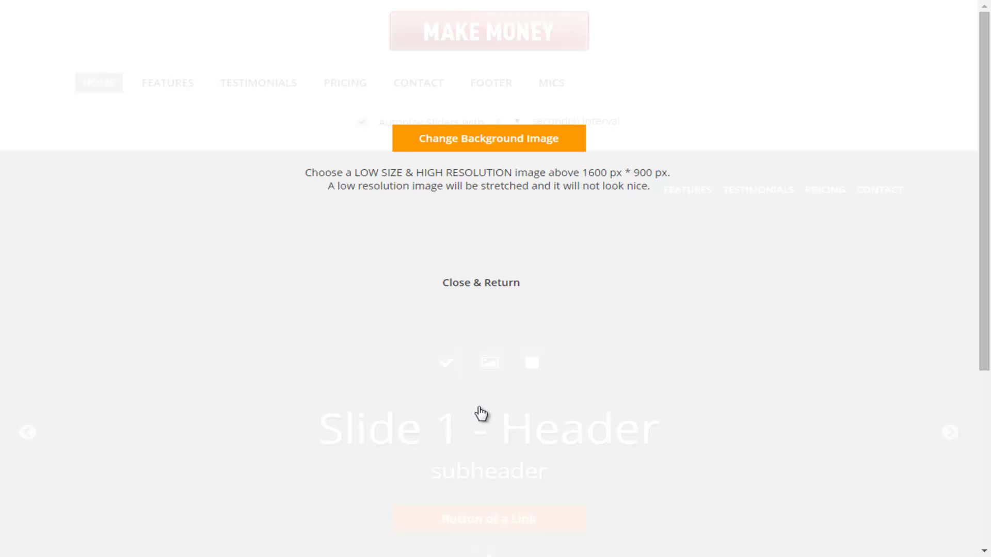
pyautogui.click(479, 412)
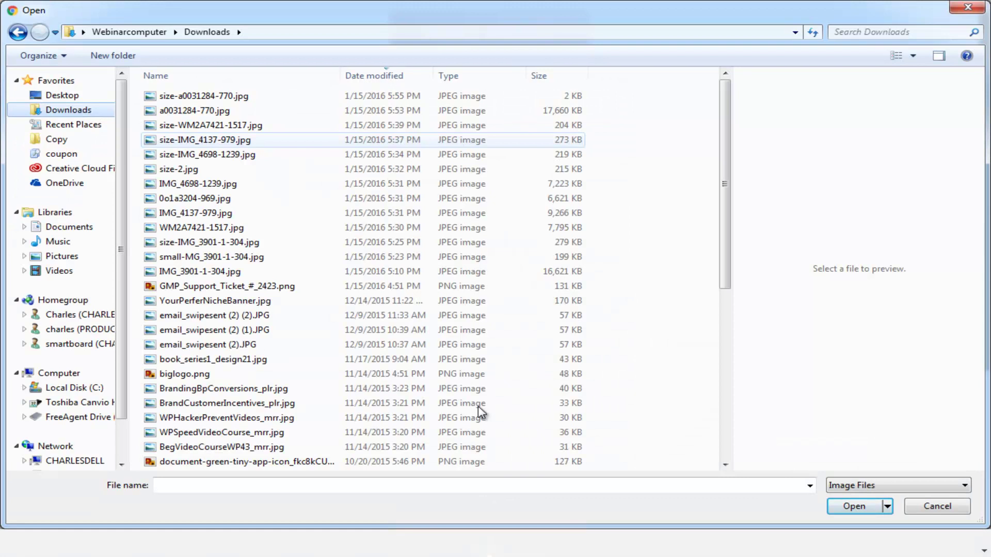
pyautogui.press('Up')
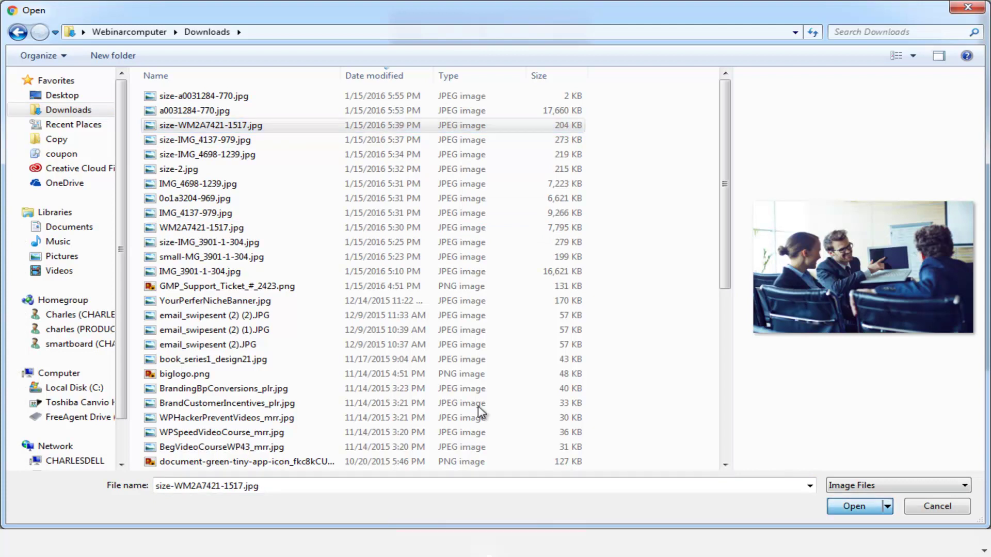
pyautogui.press('Return')
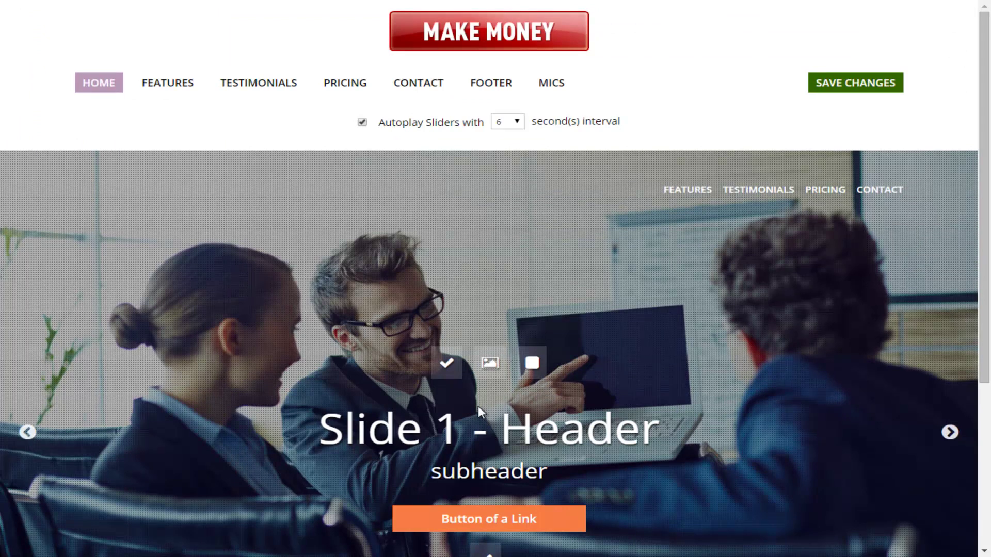
# Step: Toggle the slide's visibility off and back on so it stays shown
pyautogui.scroll(-1, 480, 412)
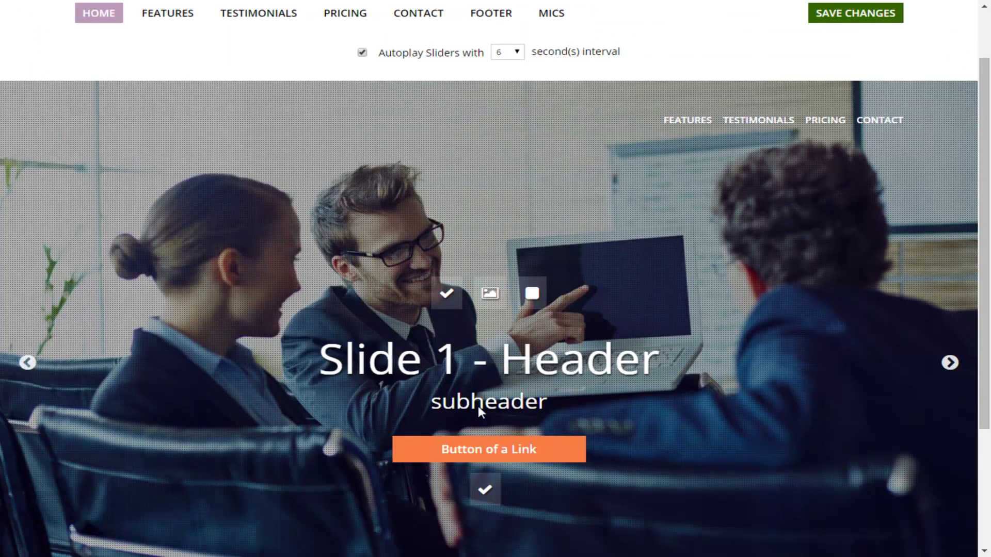
pyautogui.scroll(1, 480, 412)
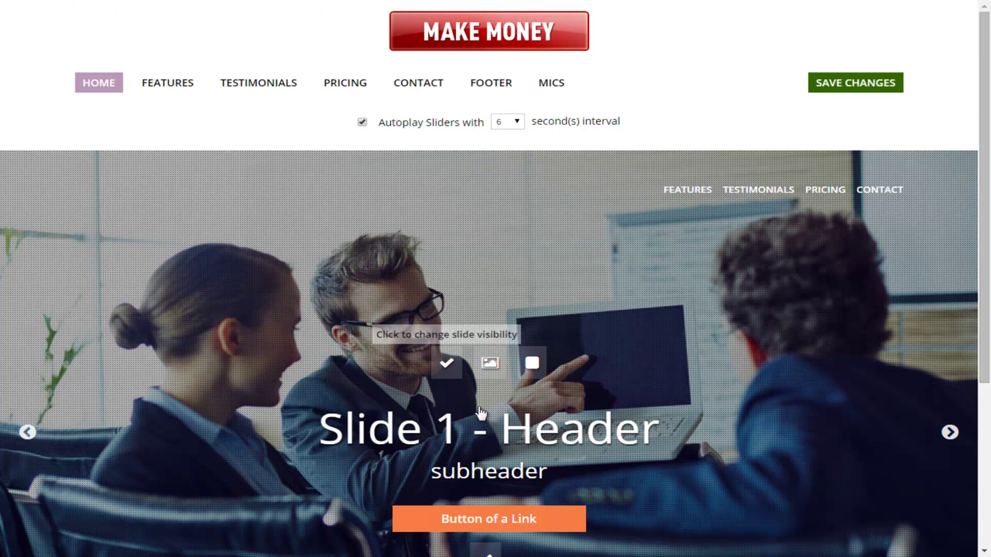
pyautogui.click(479, 412)
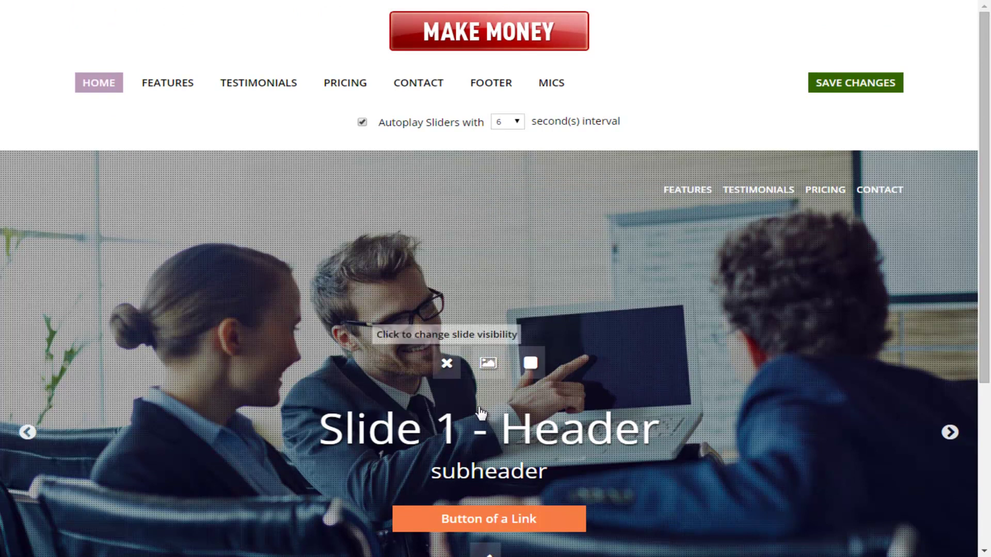
pyautogui.click(480, 412)
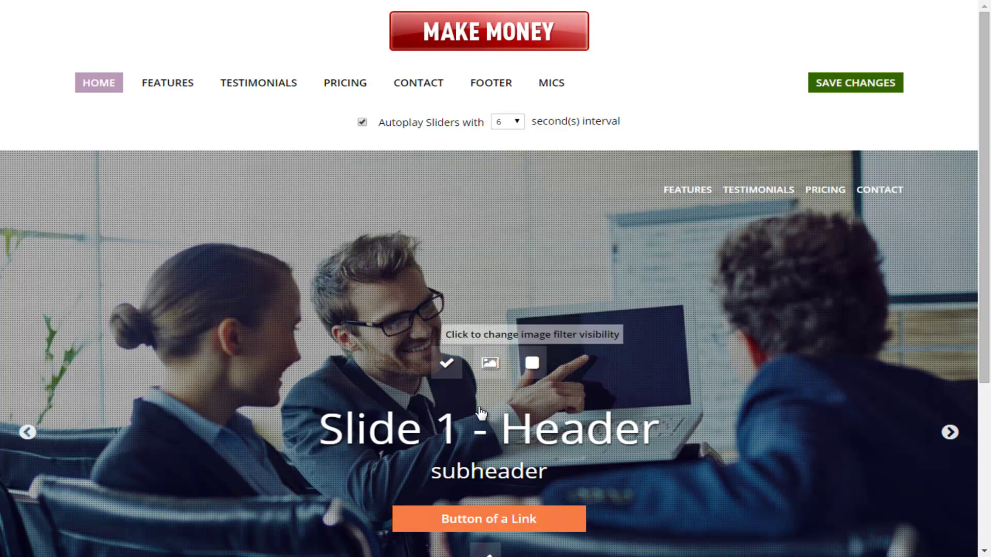
# Step: Turn the dotted image filter off and back on, then save the changes
pyautogui.click(480, 411)
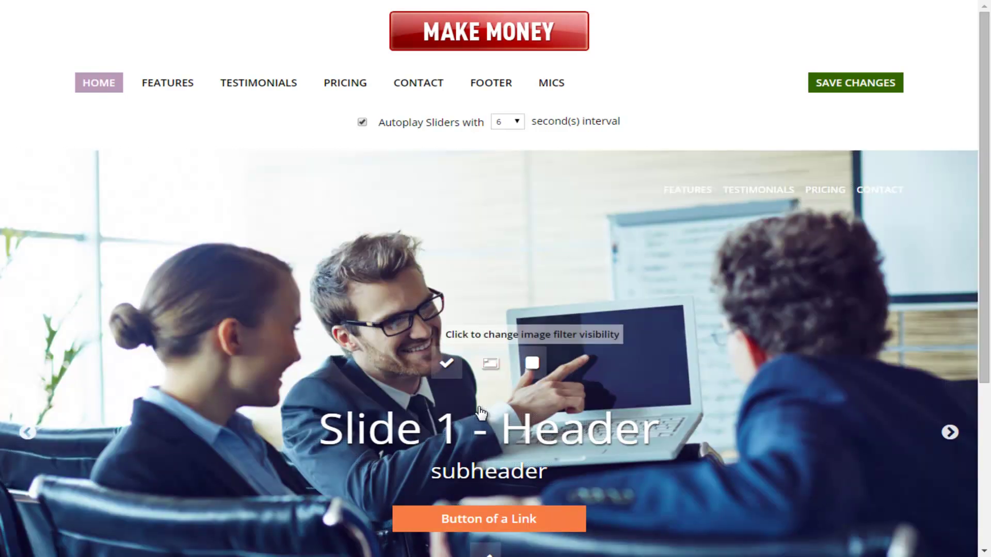
pyautogui.click(480, 412)
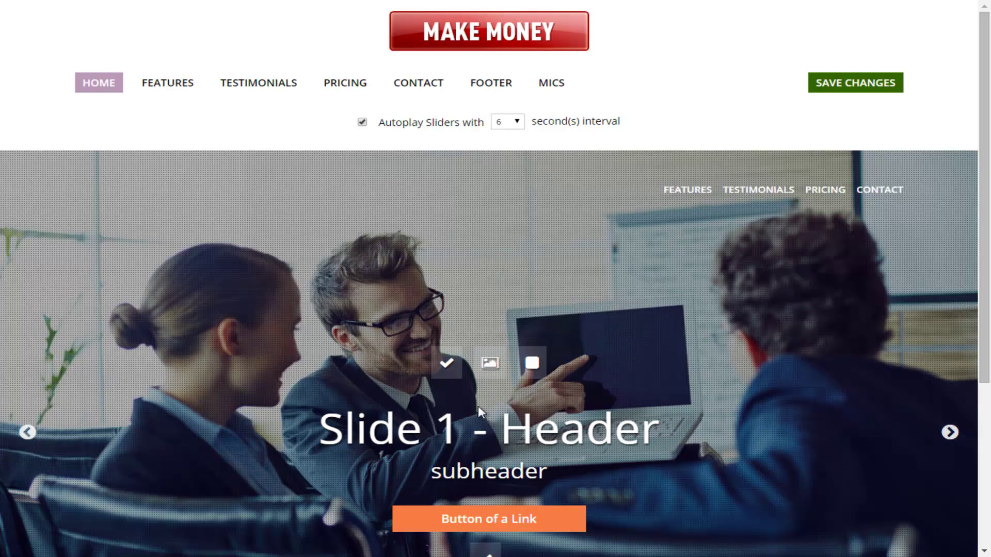
pyautogui.hotkey('ctrl', 's')
pyautogui.scroll(-2, 478, 409)
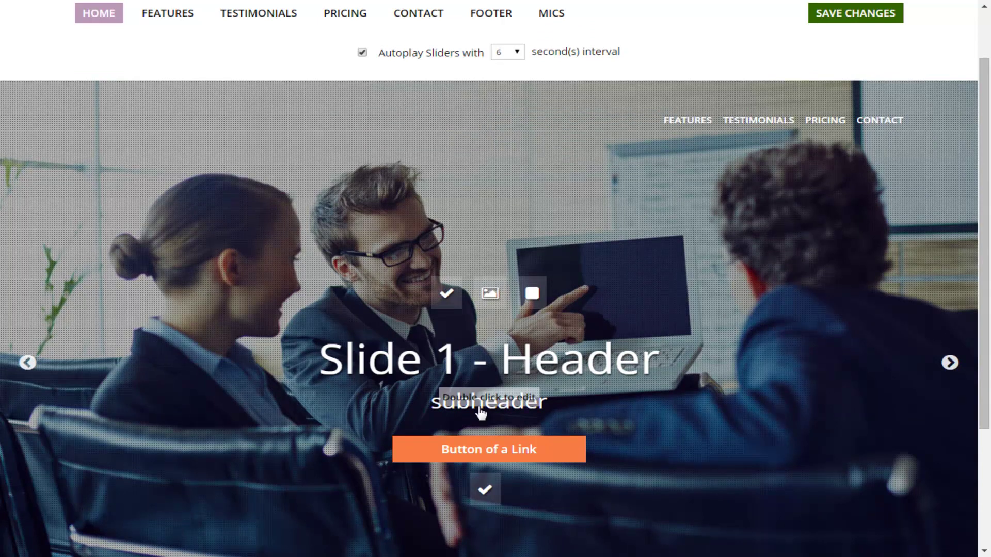
# Step: Replace the first slide's header with 'Web Design Made Easy'
pyautogui.doubleClick(479, 407)
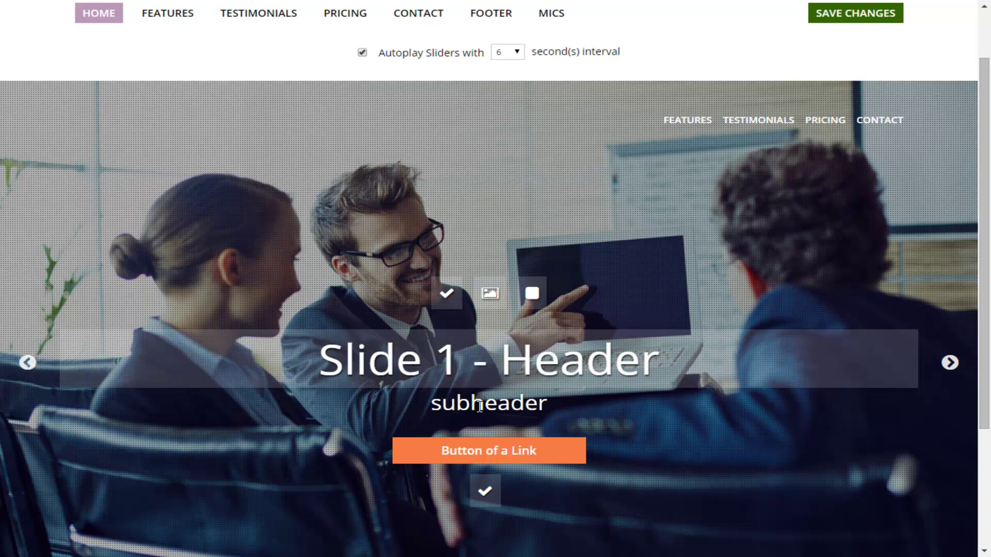
pyautogui.hotkey('ctrl', 'a')
pyautogui.write('Web Design Made Easy')
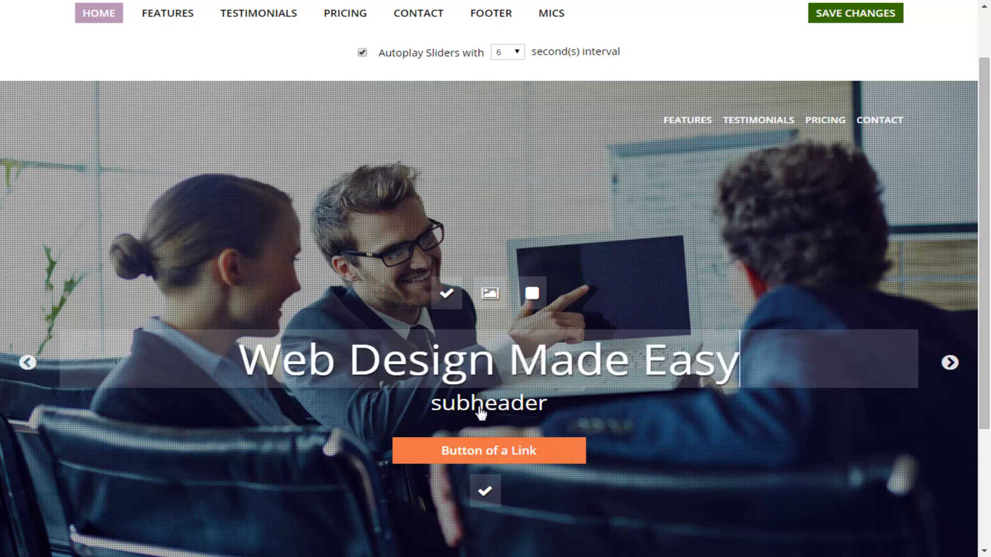
pyautogui.click(479, 408)
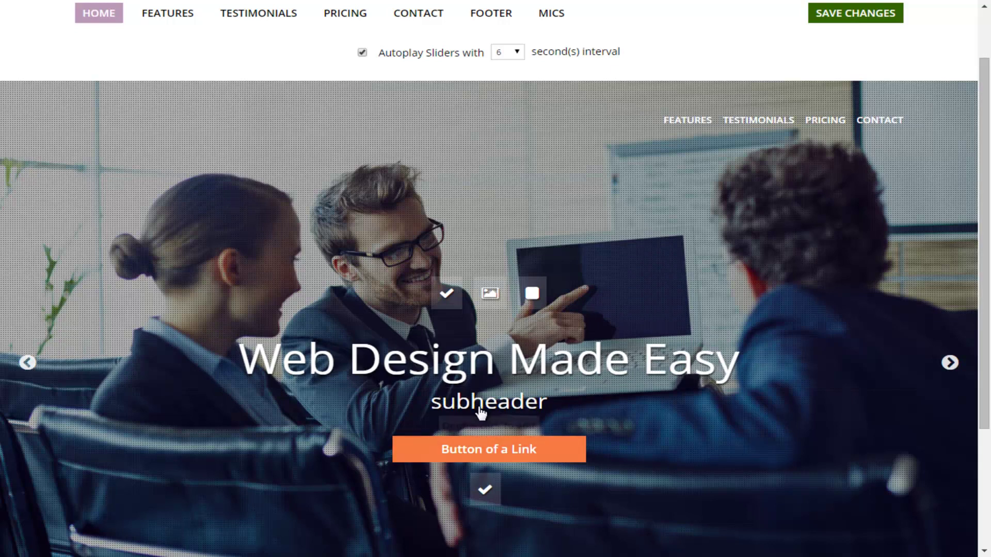
# Step: Change the slide's subheader to 'We Move Fast' and save
pyautogui.doubleClick(479, 408)
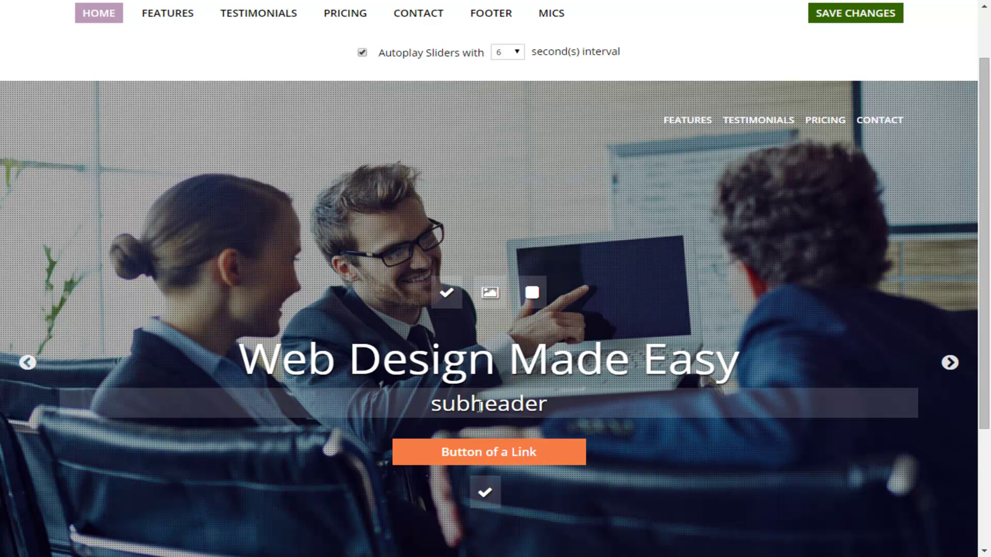
pyautogui.hotkey('ctrl', 'a')
pyautogui.write('We Move Fast')
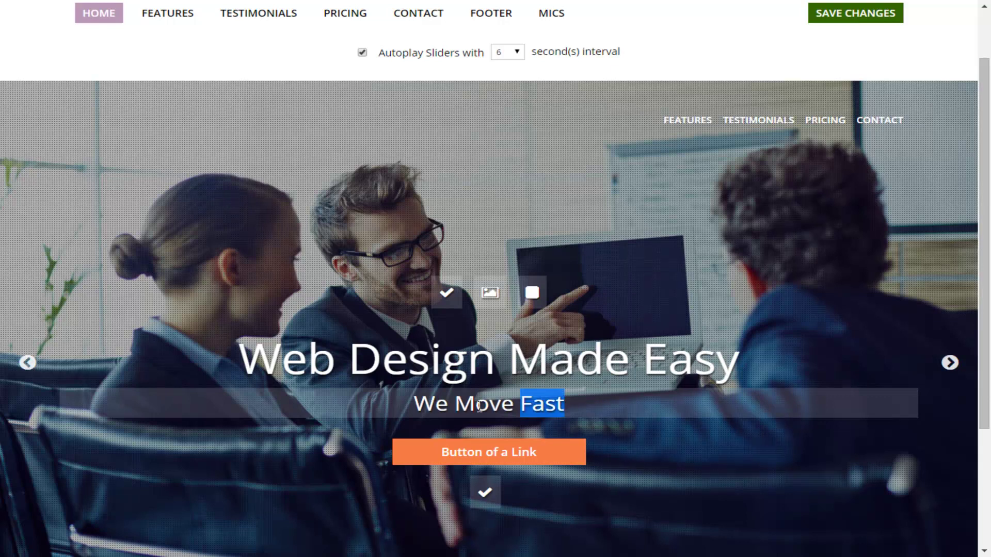
pyautogui.press('Escape')
pyautogui.press('F11')
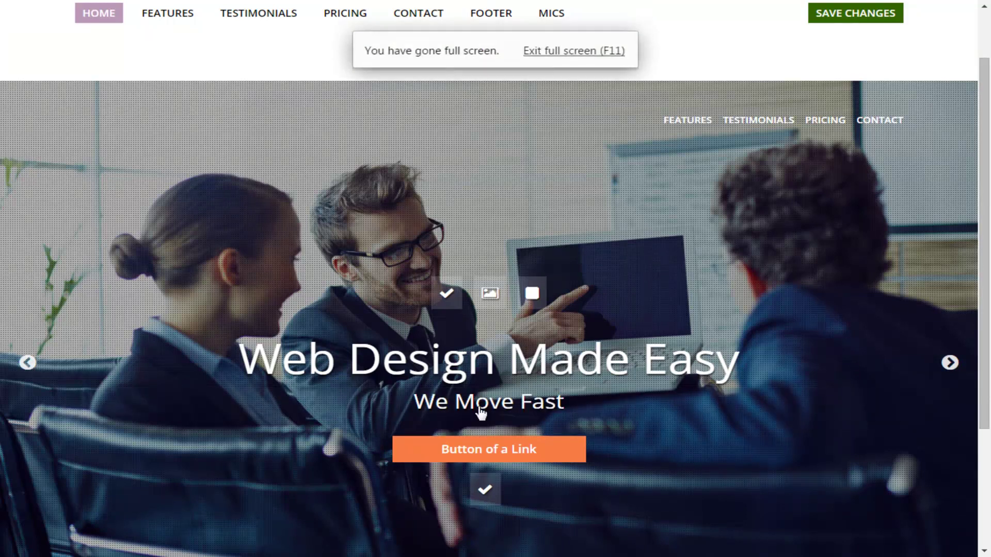
pyautogui.hotkey('ctrl', 's')
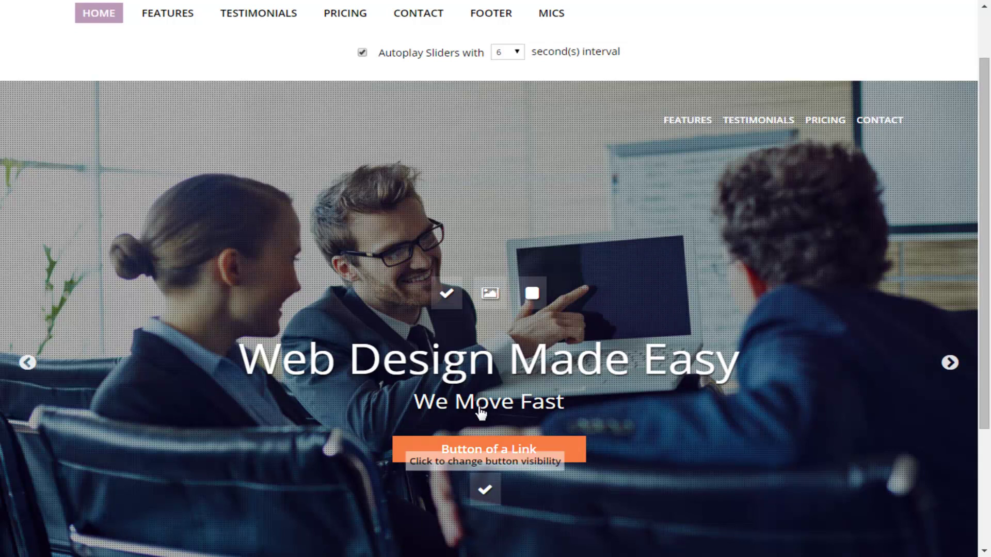
# Step: Check the slide button's link, set the button hidden, and save
pyautogui.click(479, 412)
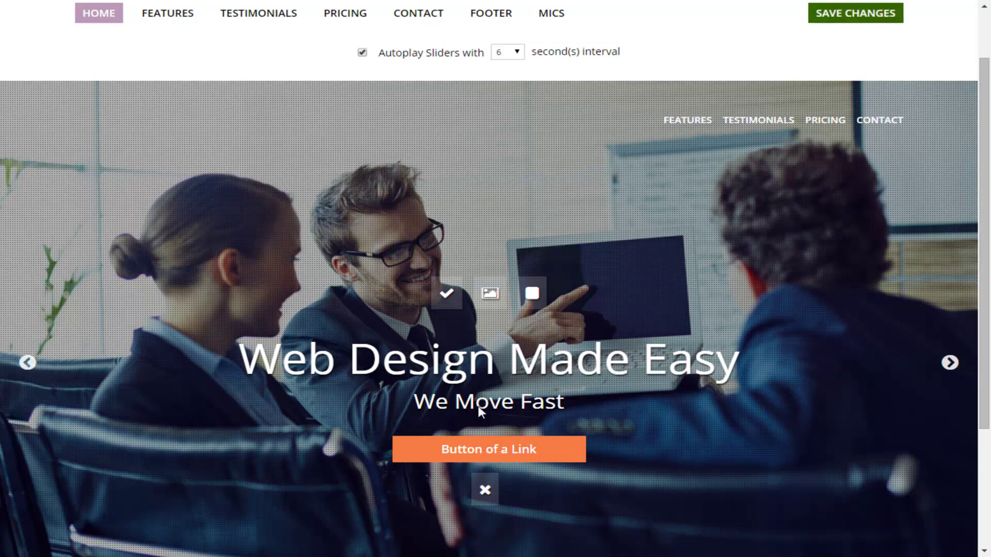
pyautogui.click(480, 412)
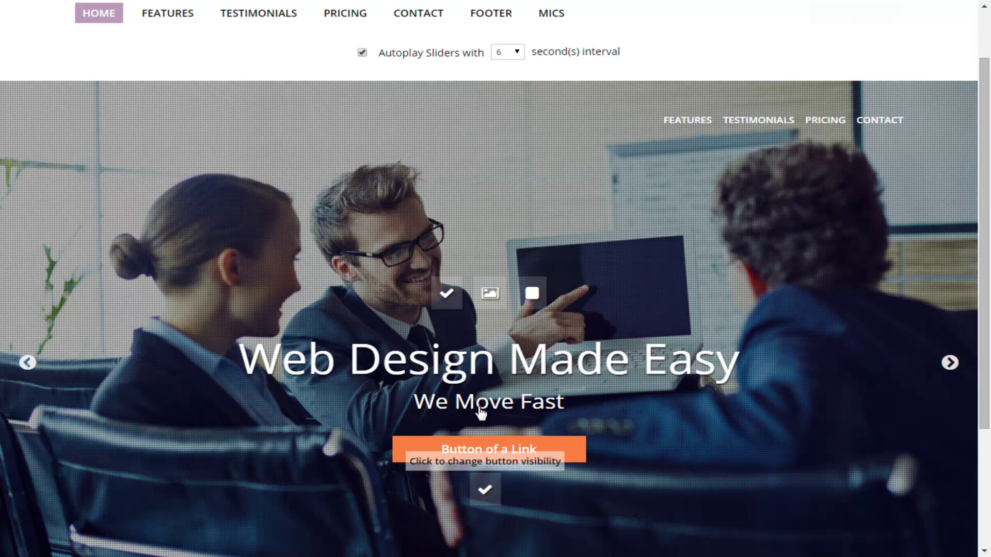
pyautogui.doubleClick(479, 449)
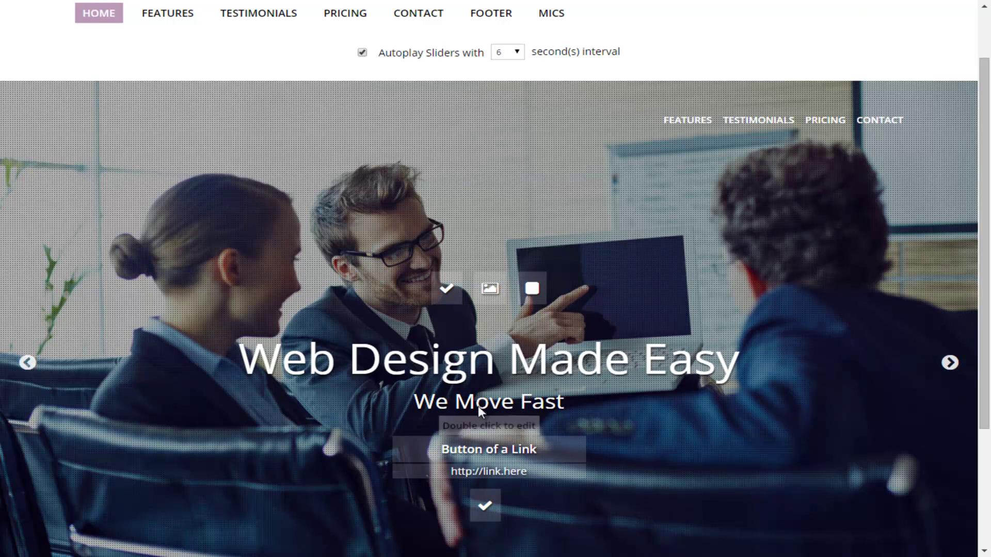
pyautogui.click(480, 408)
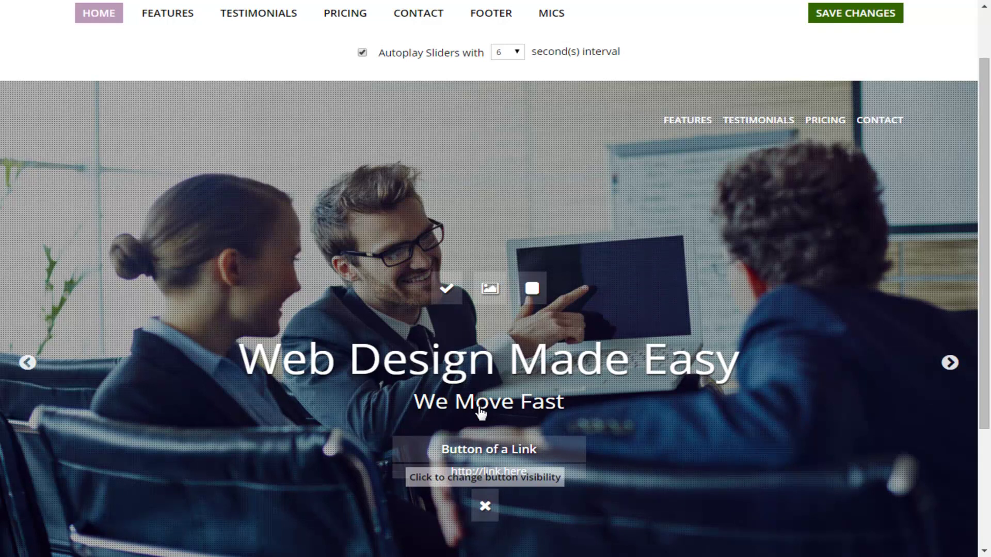
pyautogui.press('F11')
pyautogui.hotkey('ctrl', 's')
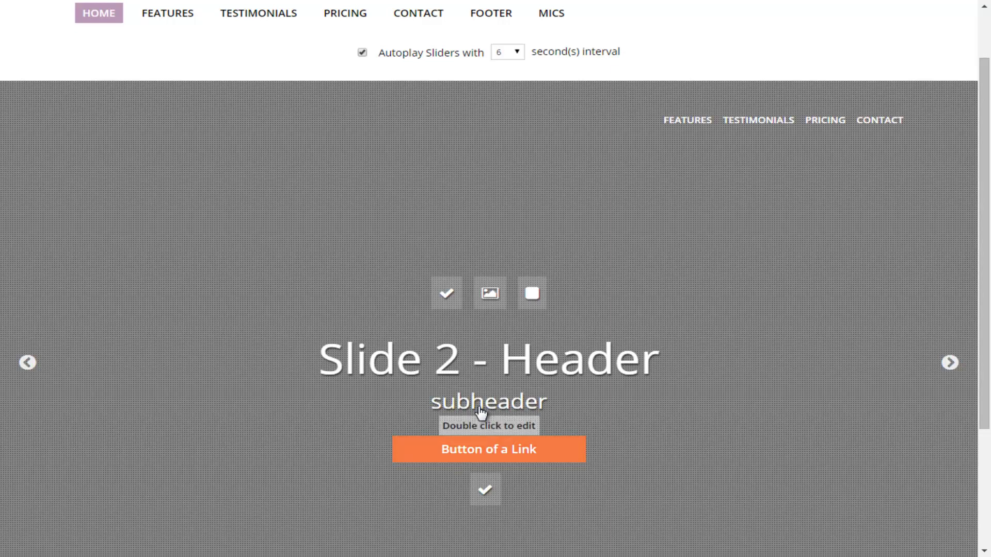
# Step: Close the subtitle and button link editors, leaving the Personal Attention slide visible
pyautogui.scroll(-2, 480, 411)
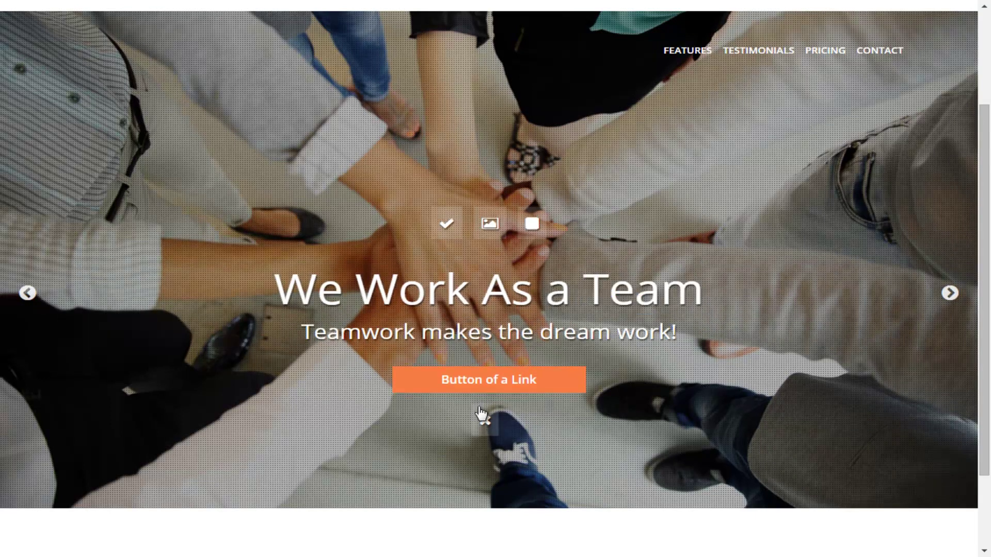
pyautogui.scroll(3, 481, 412)
pyautogui.scroll(-1, 481, 413)
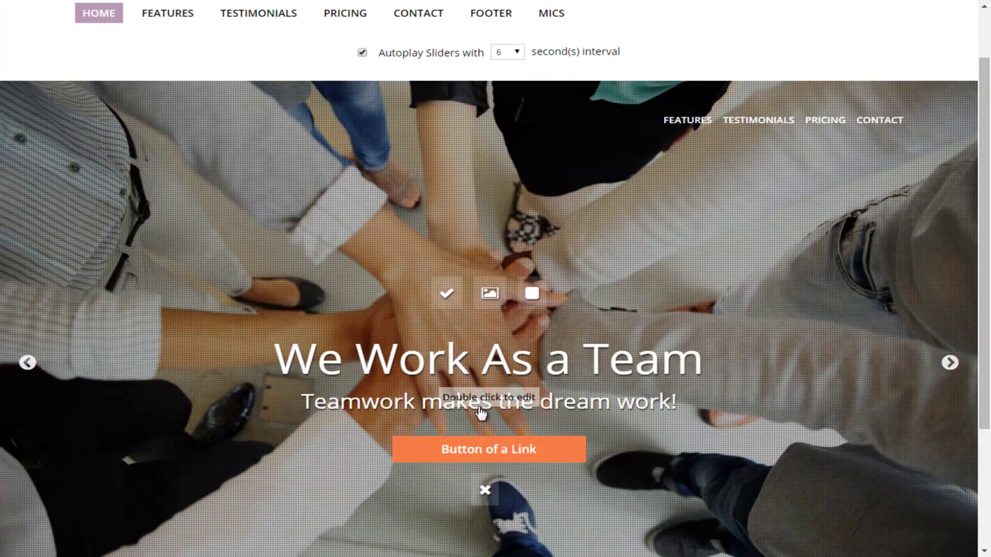
pyautogui.scroll(-1, 479, 411)
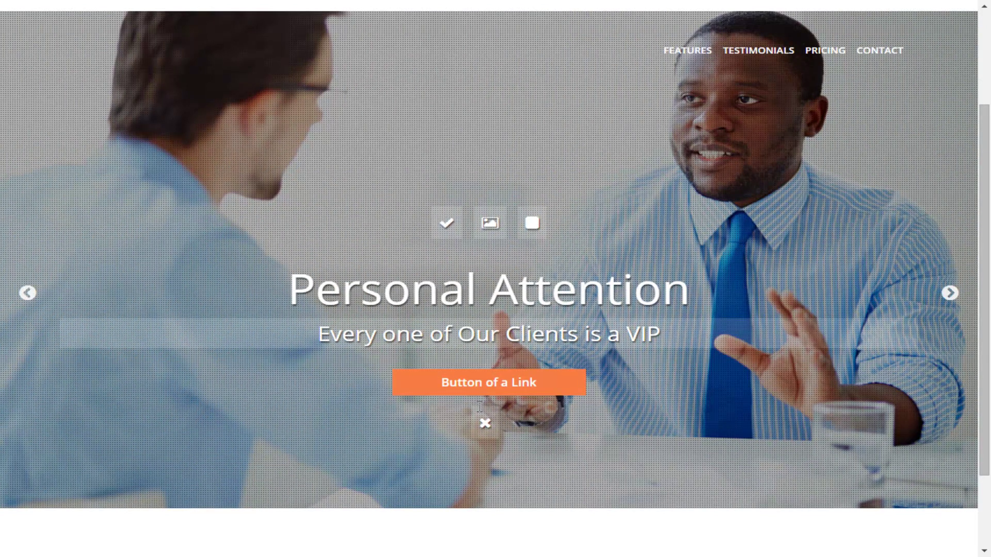
pyautogui.click(480, 410)
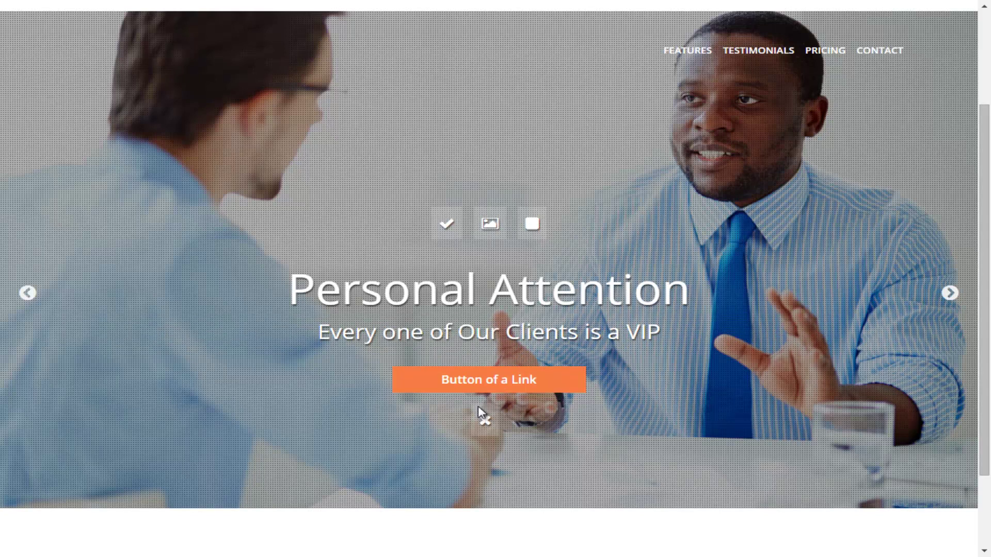
pyautogui.click(447, 223)
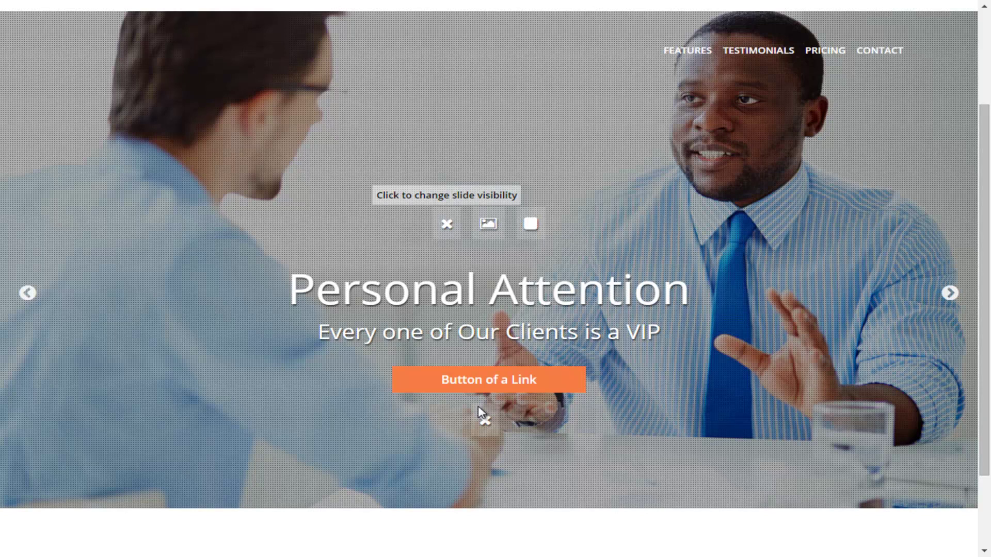
pyautogui.click(446, 223)
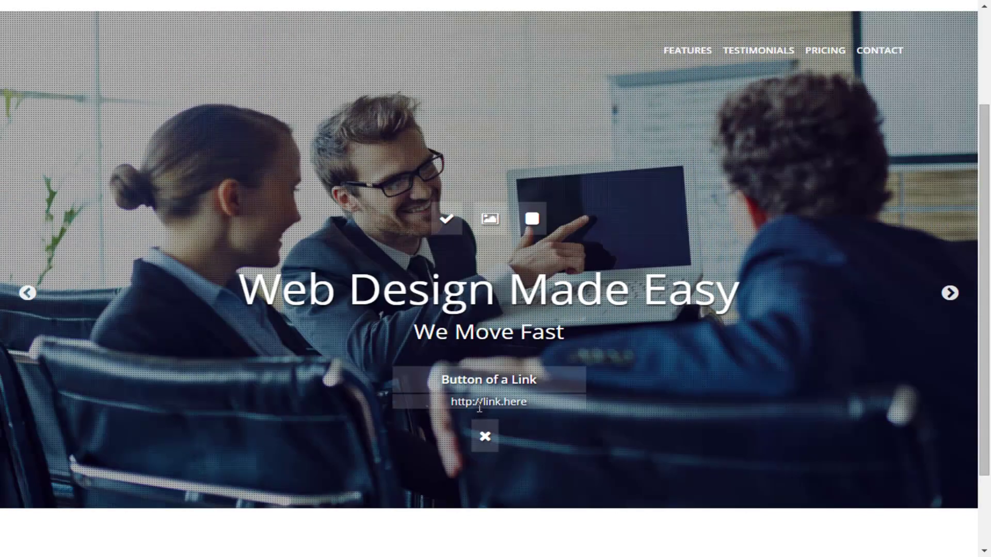
pyautogui.click(480, 412)
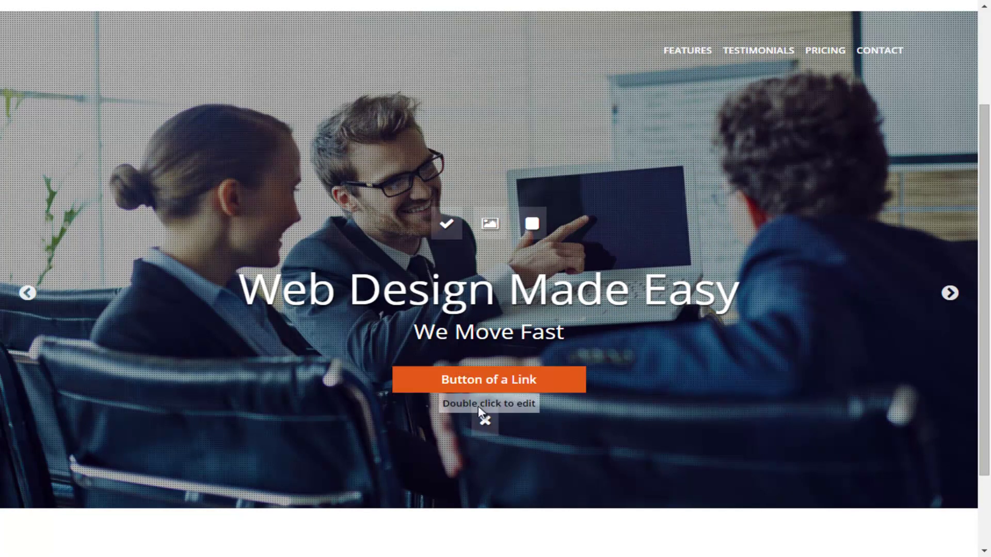
# Step: Move through the editor sections to FEATURES and open the Features page editor
pyautogui.scroll(1, 481, 411)
pyautogui.scroll(1, 481, 411)
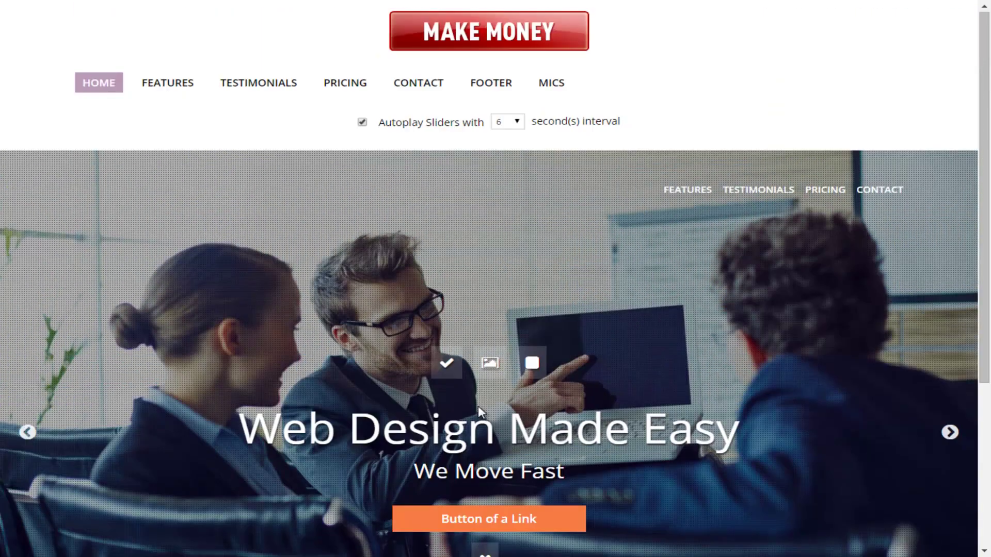
pyautogui.scroll(-2, 481, 412)
pyautogui.scroll(1, 480, 411)
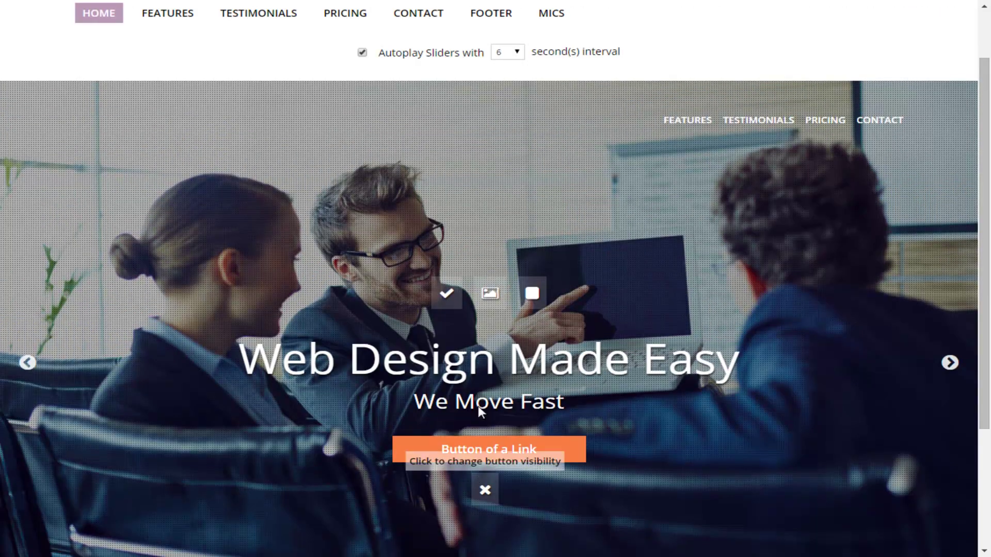
pyautogui.scroll(1, 480, 411)
pyautogui.scroll(-1, 481, 413)
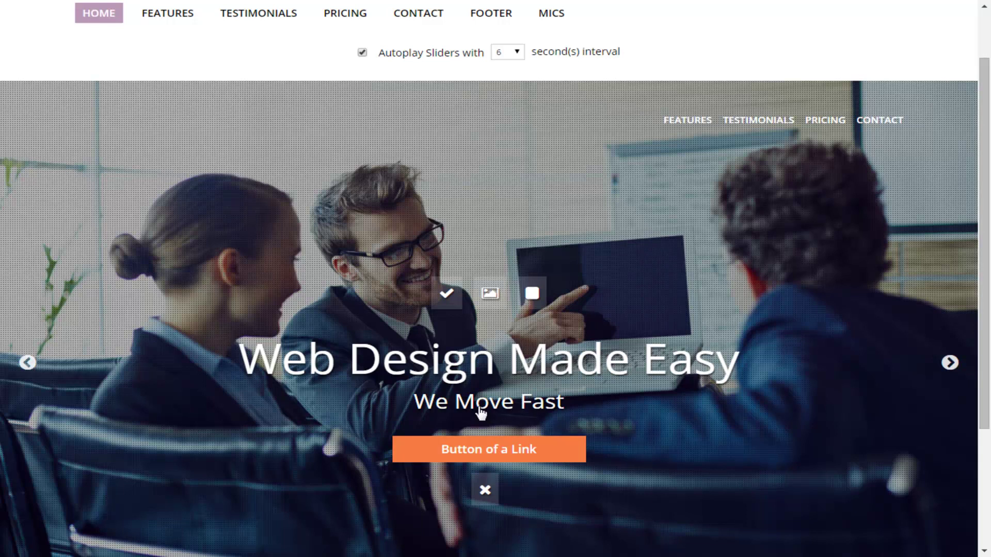
pyautogui.scroll(-1, 481, 412)
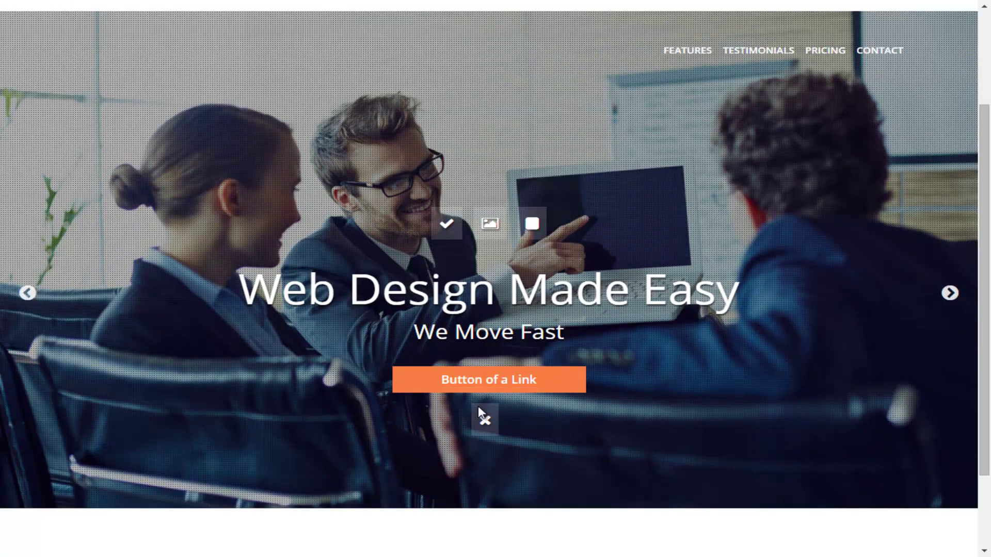
pyautogui.scroll(-1, 481, 412)
pyautogui.scroll(2, 481, 413)
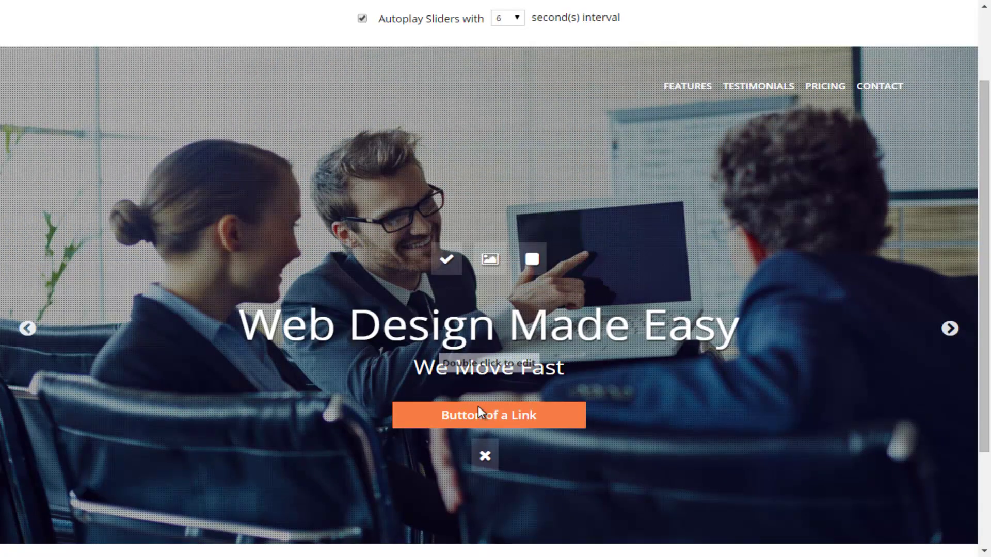
pyautogui.scroll(1, 481, 413)
pyautogui.press('Tab')
pyautogui.press('Tab')
pyautogui.press('Tab')
pyautogui.press('Tab')
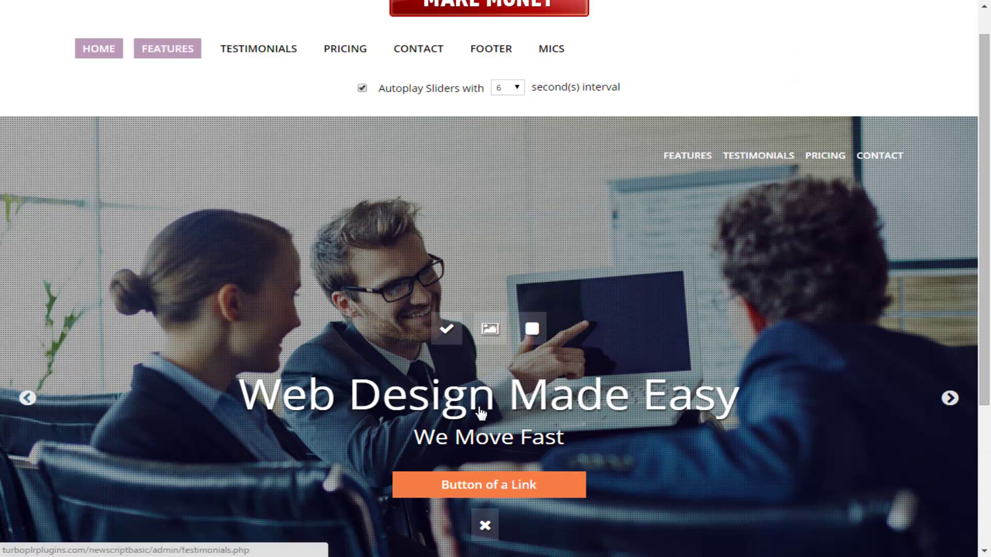
pyautogui.press('Tab')
pyautogui.press('Tab')
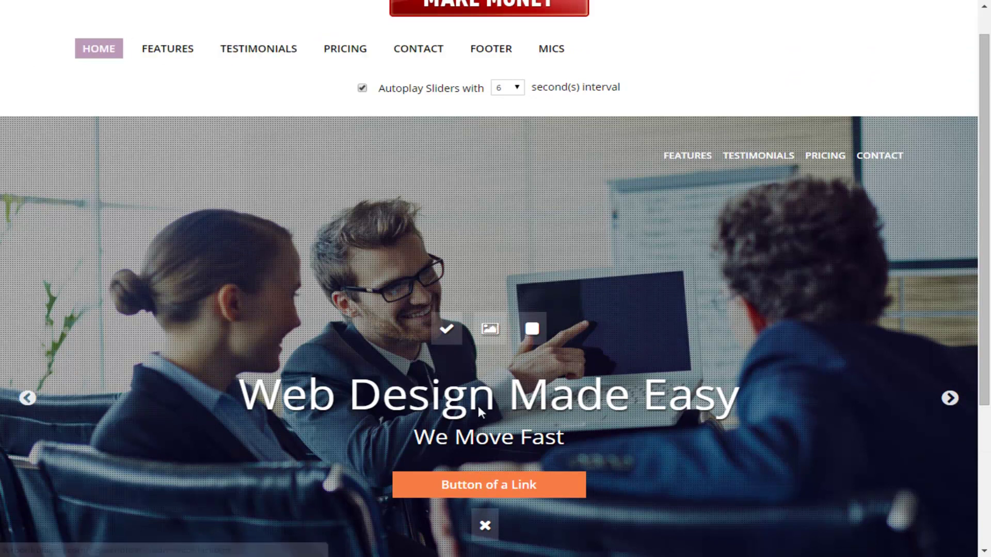
pyautogui.press('Tab')
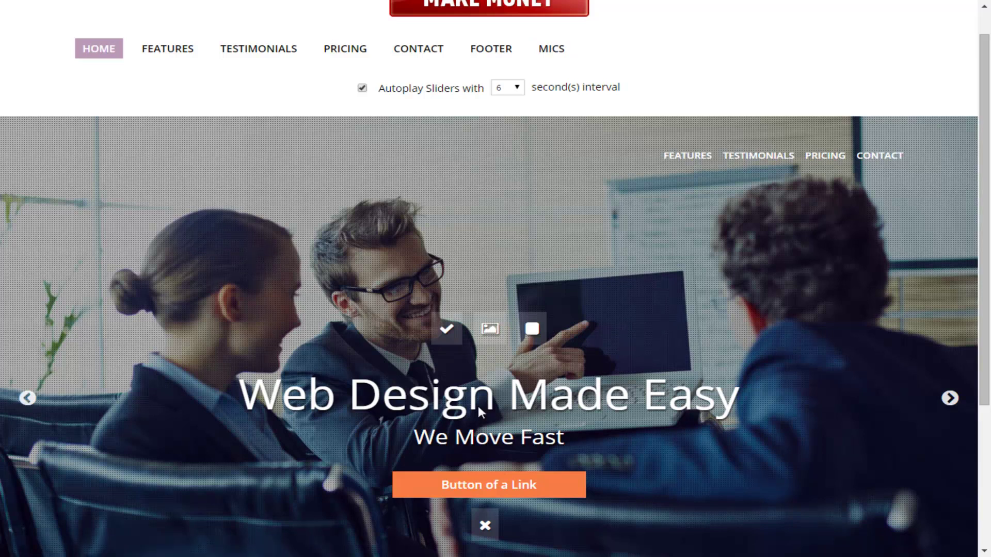
pyautogui.press('Tab')
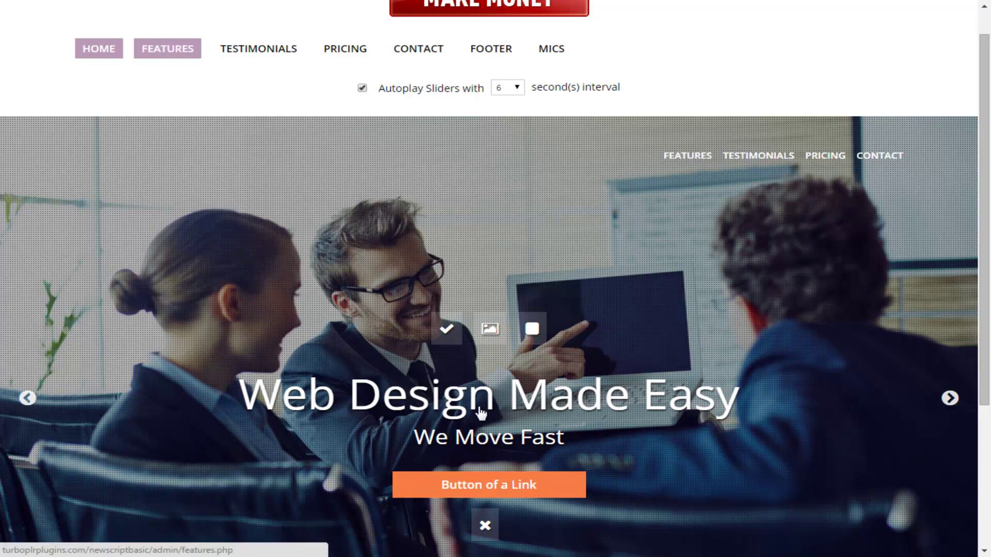
pyautogui.press('Return')
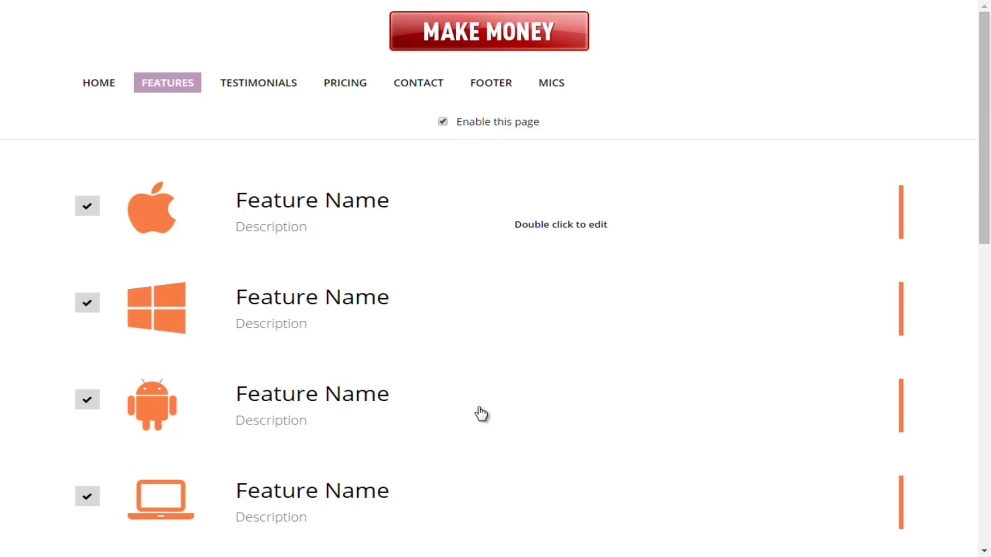
# Step: Scroll through the Features editor to review the feature rows
pyautogui.scroll(-12, 481, 413)
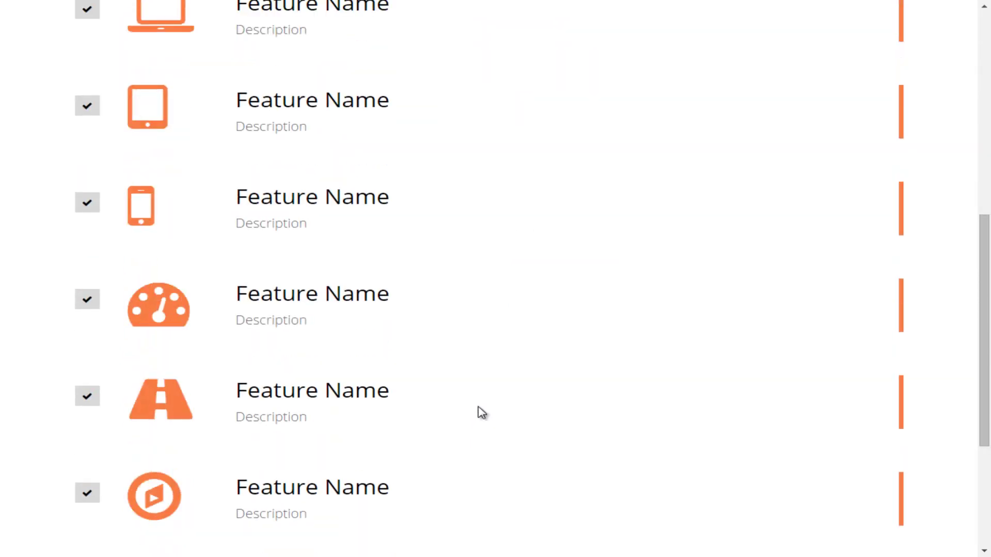
pyautogui.scroll(14, 481, 413)
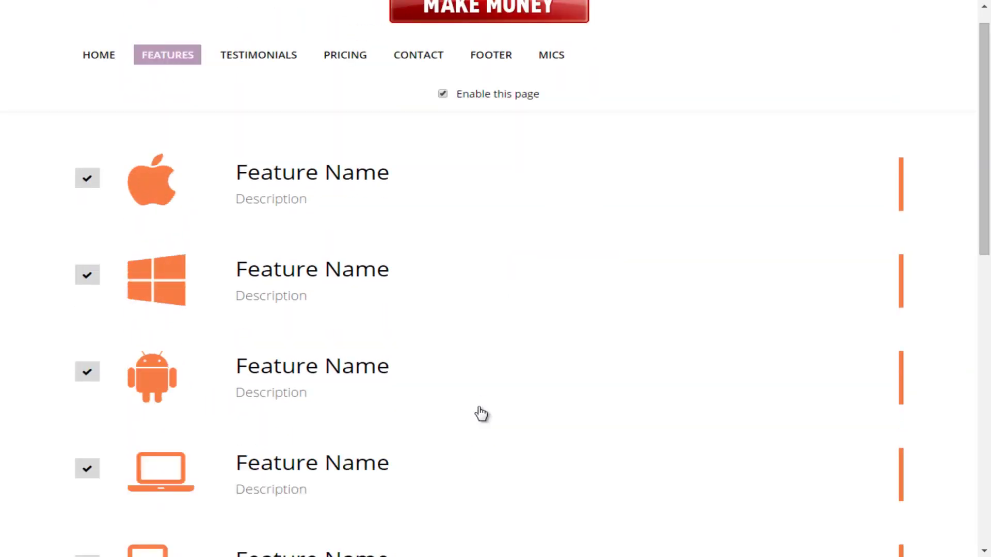
pyautogui.scroll(-13, 481, 413)
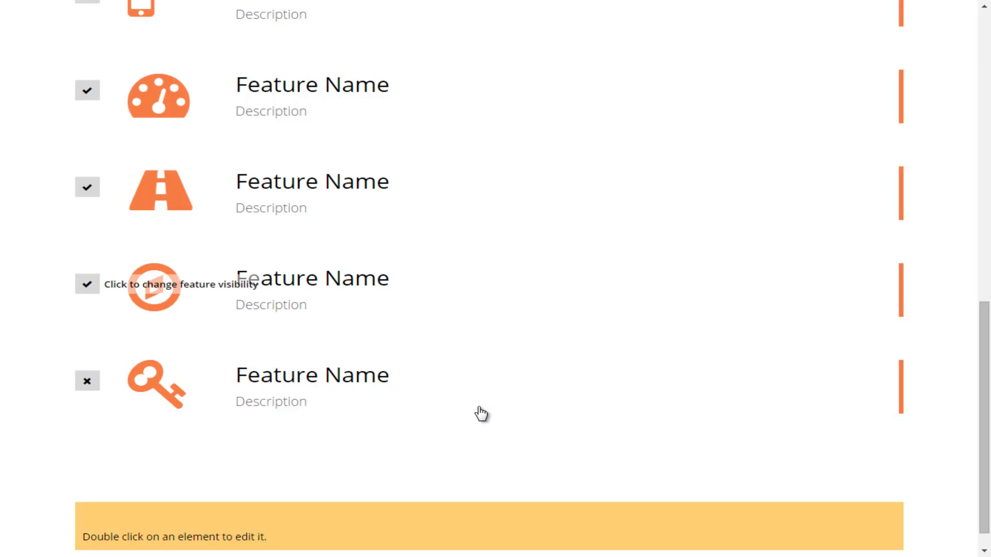
pyautogui.scroll(1, 480, 412)
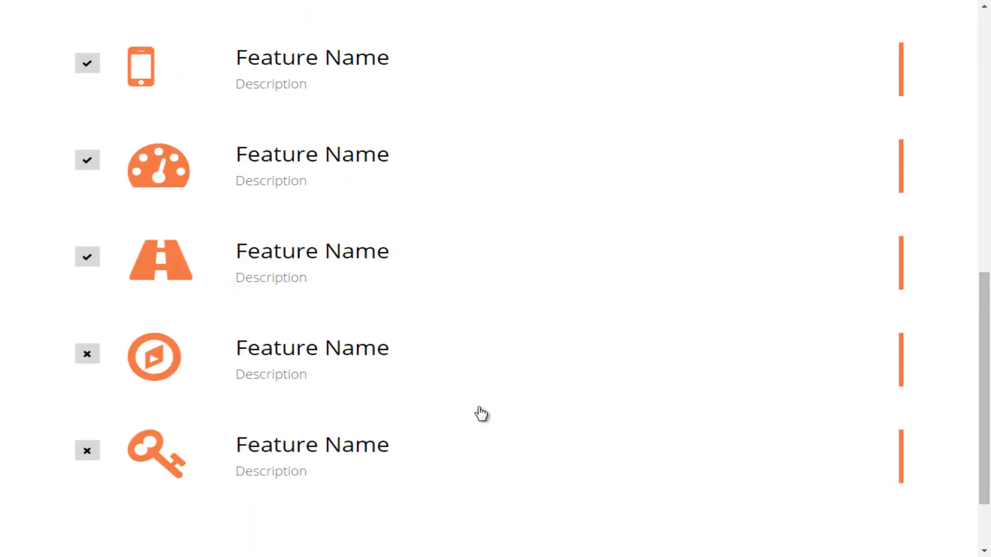
pyautogui.scroll(2, 481, 413)
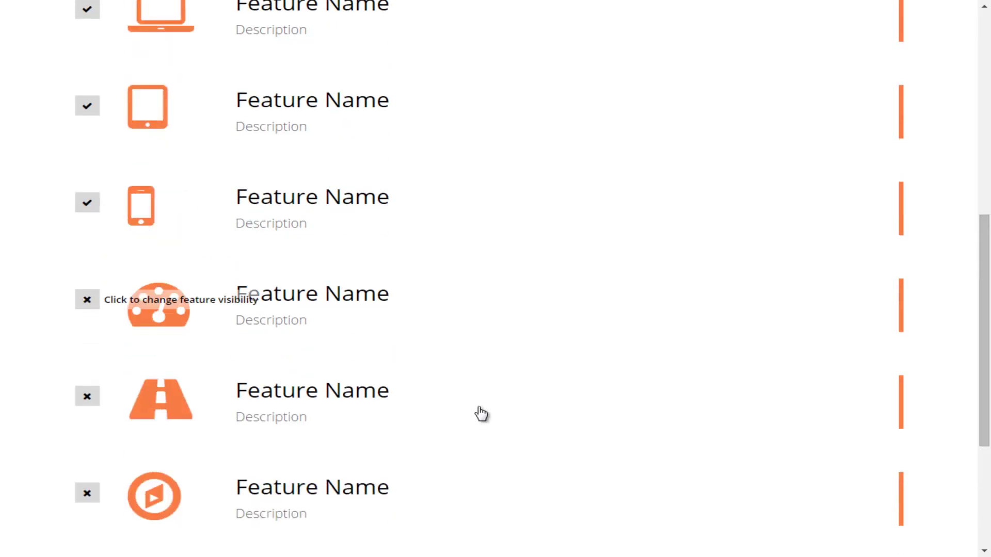
pyautogui.scroll(1, 481, 413)
pyautogui.scroll(1, 481, 413)
pyautogui.scroll(-1, 481, 413)
pyautogui.scroll(1, 481, 413)
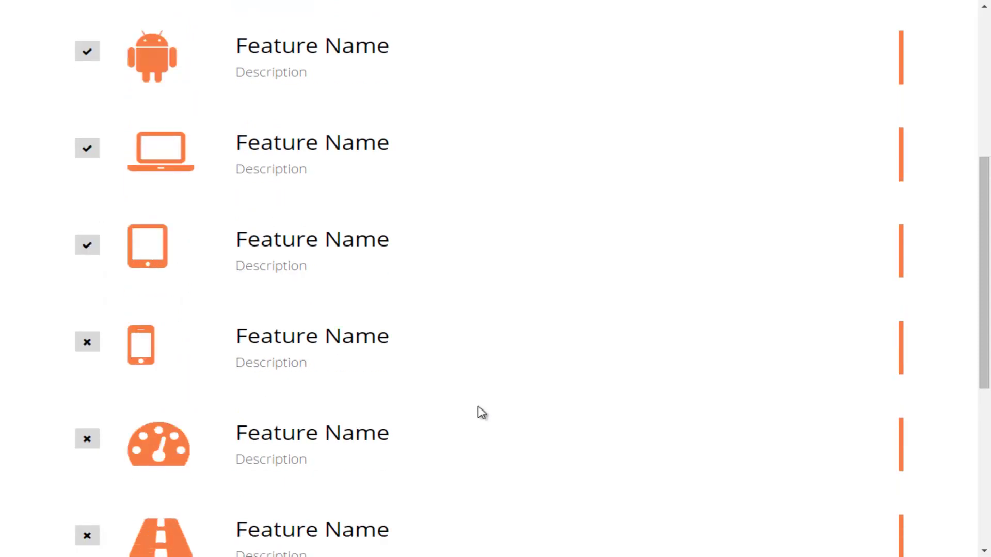
pyautogui.scroll(2, 481, 413)
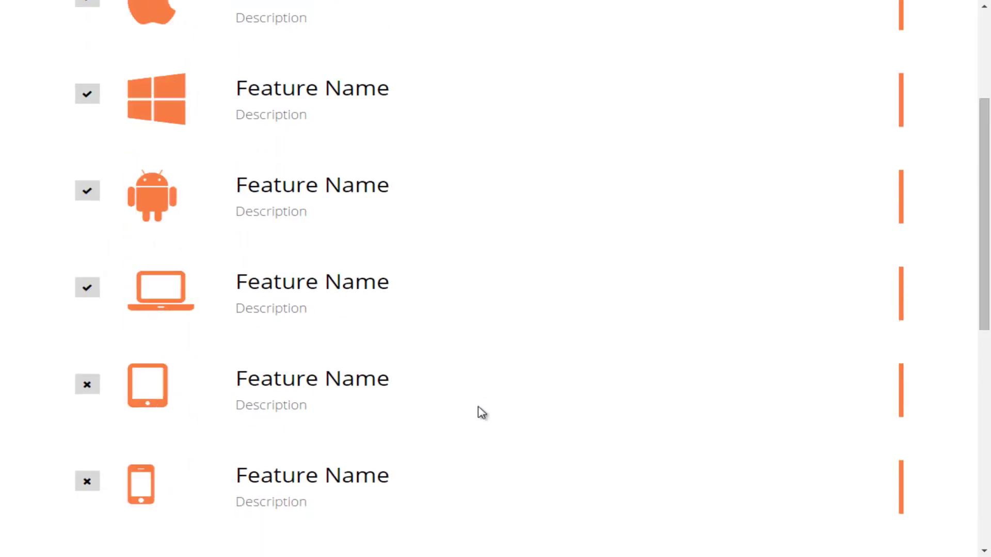
pyautogui.scroll(2, 480, 413)
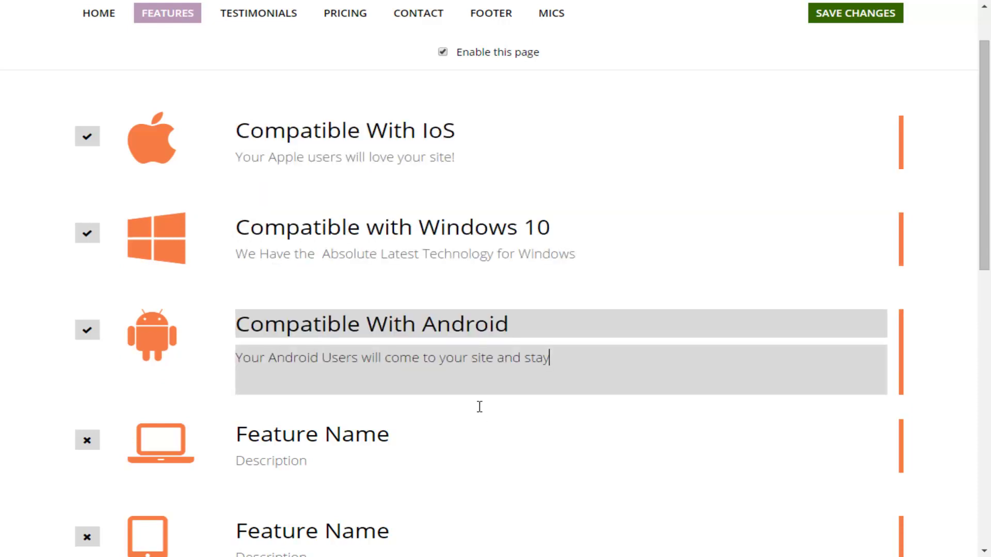
# Step: Finish the Android feature's title and description and save the feature changes
pyautogui.hotkey('shift', 'Tab')
pyautogui.press('Tab')
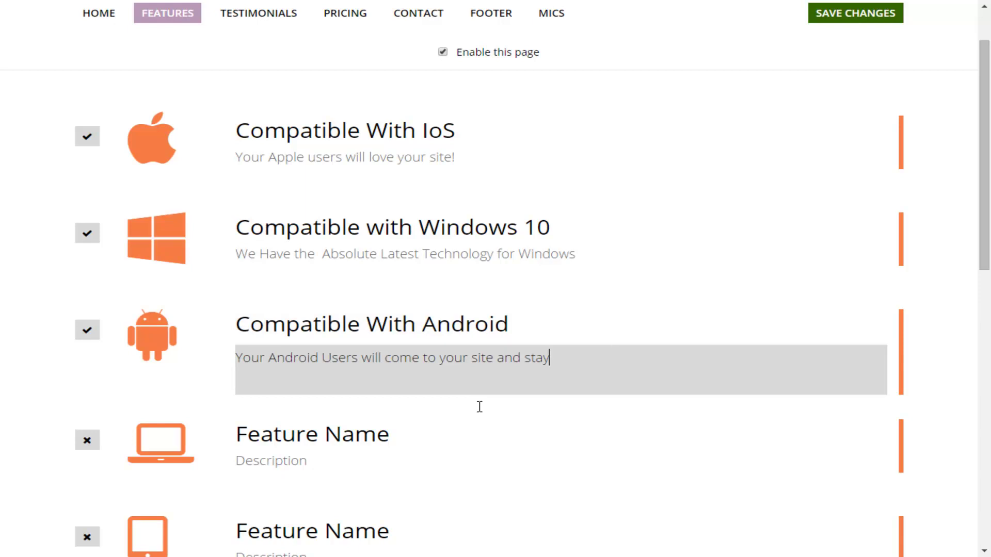
pyautogui.click(479, 407)
pyautogui.press('F11')
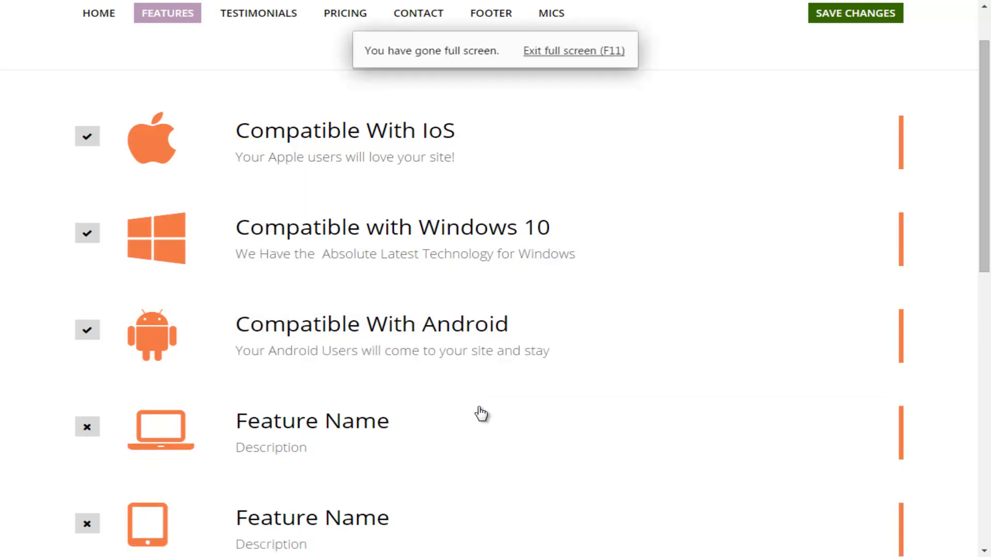
pyautogui.hotkey('ctrl', 's')
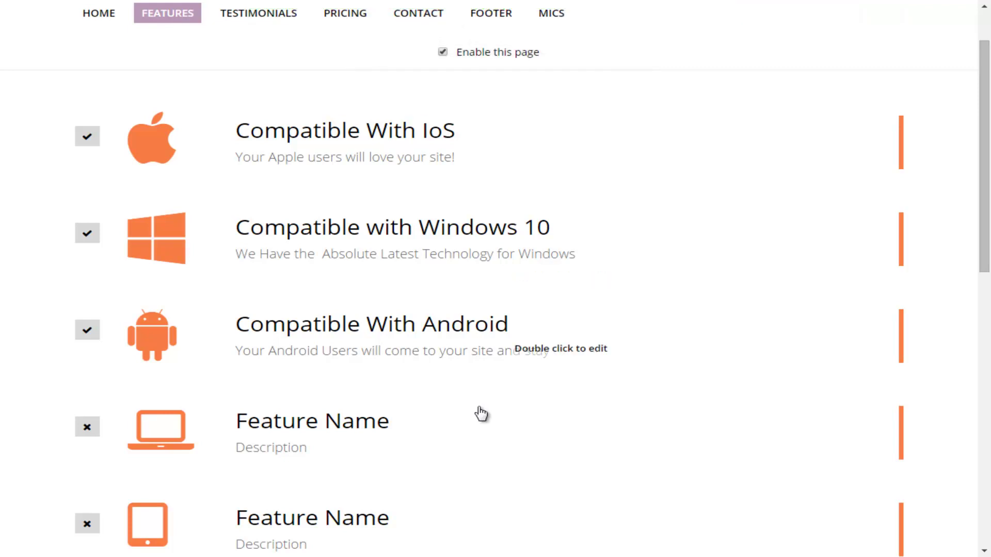
pyautogui.scroll(-8, 481, 413)
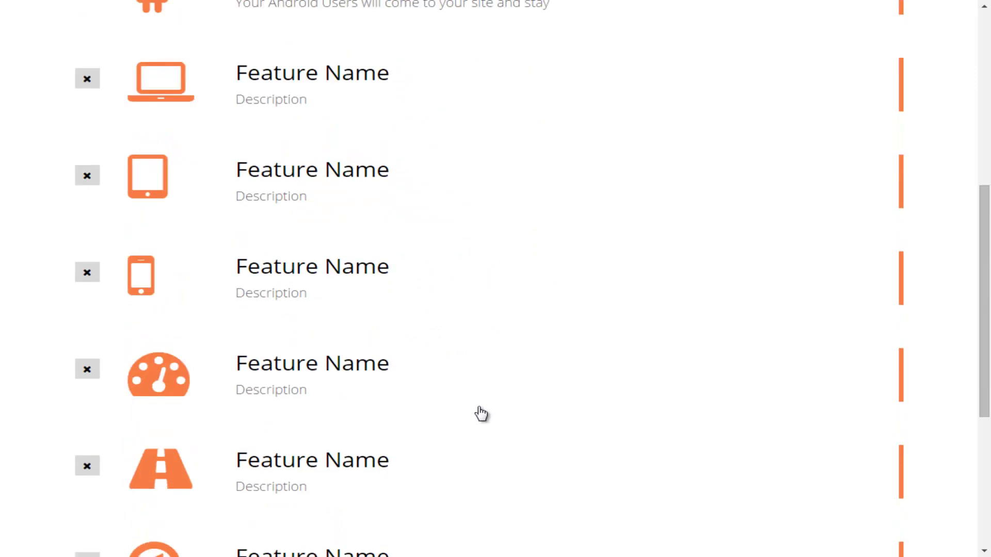
pyautogui.scroll(8, 480, 413)
pyautogui.scroll(1, 481, 413)
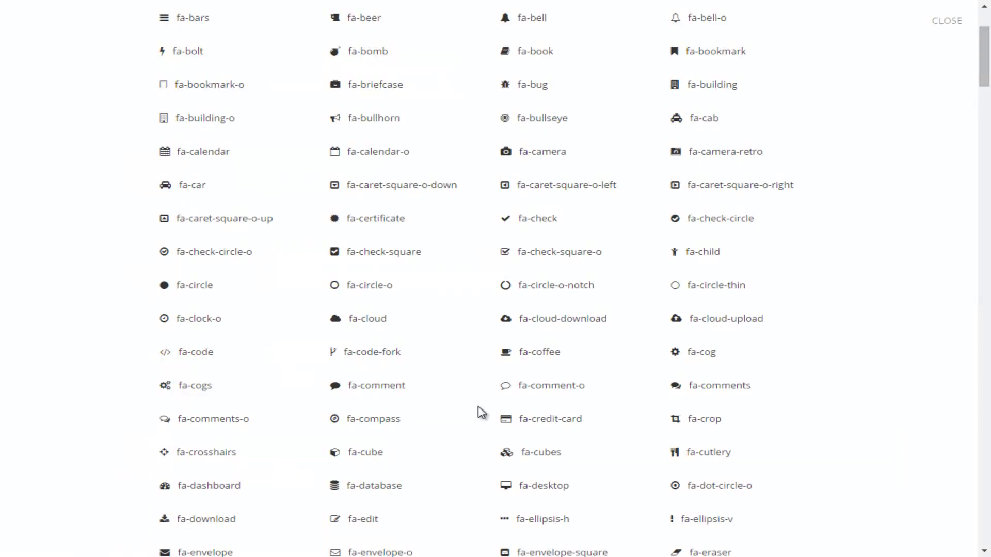
# Step: Pick the fa-microphone-slash icon from the Web Application Icons list for the fourth feature
pyautogui.scroll(3, 481, 413)
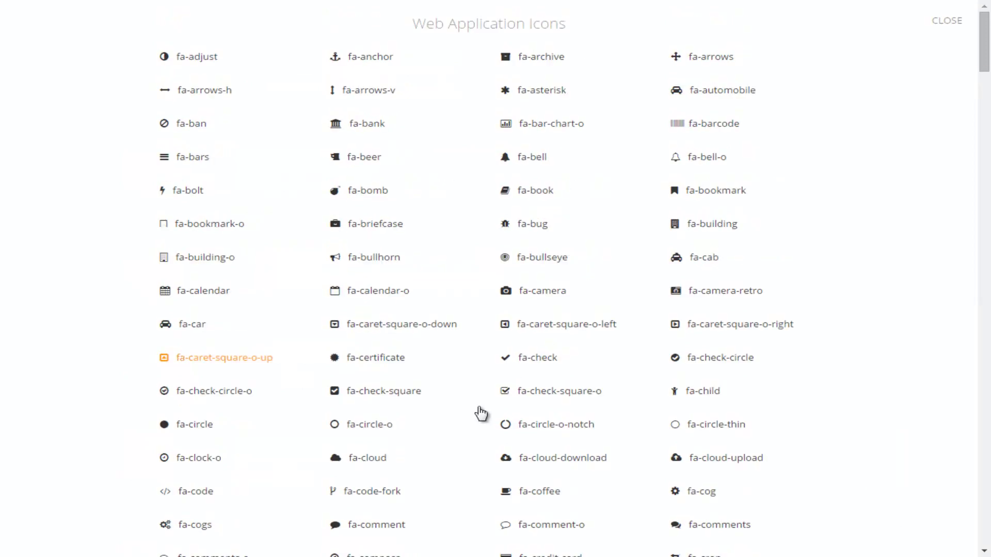
pyautogui.scroll(-13, 481, 412)
pyautogui.scroll(-8, 480, 413)
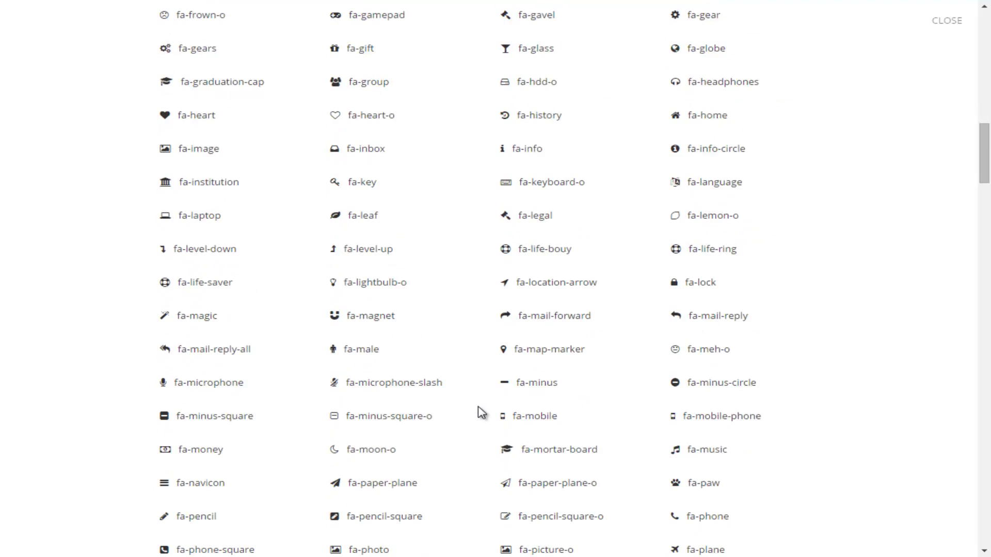
pyautogui.scroll(-1, 481, 413)
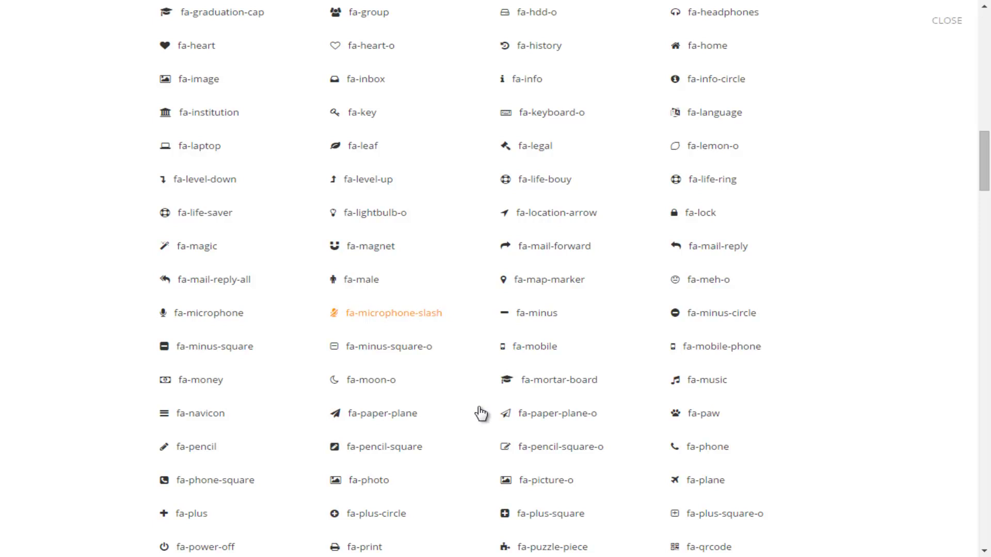
pyautogui.click(480, 412)
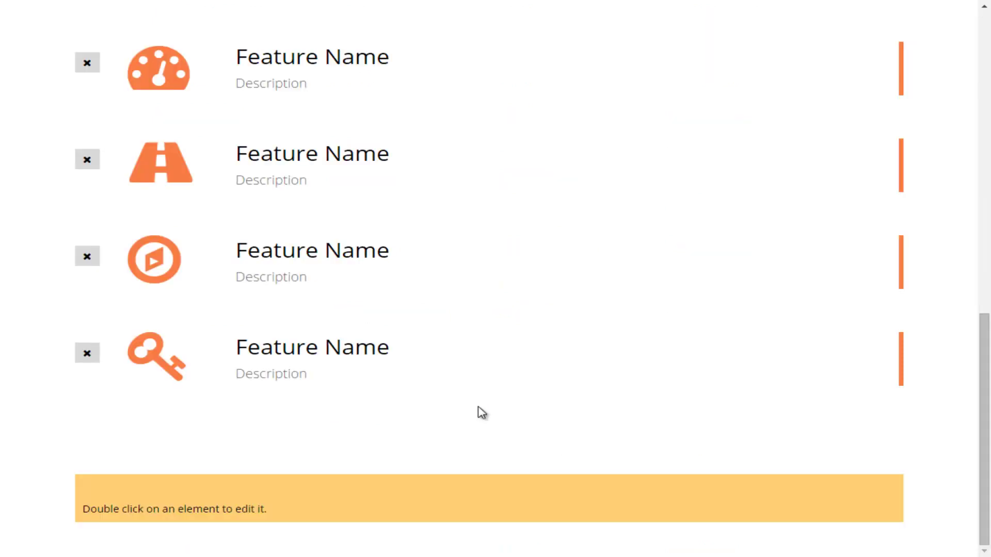
pyautogui.scroll(10, 481, 412)
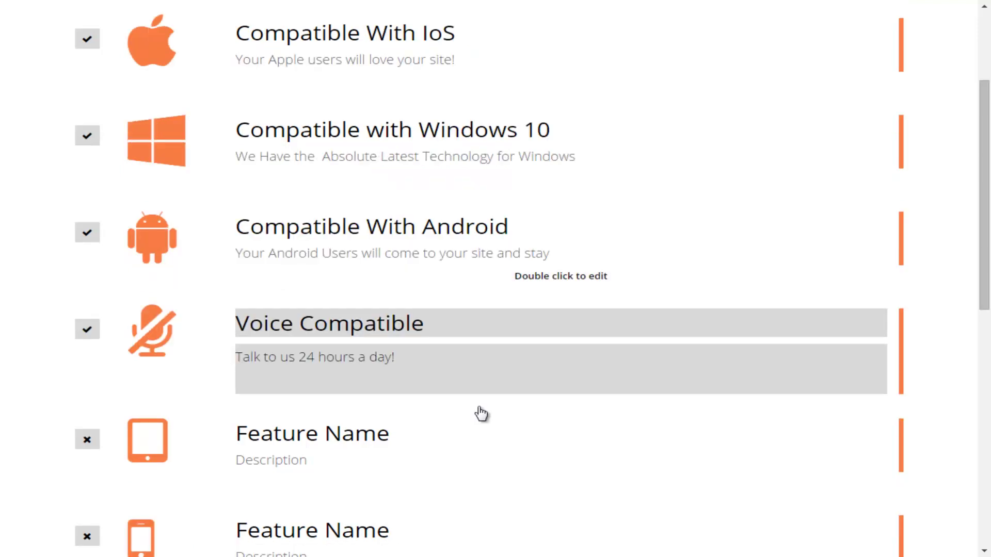
# Step: Finish the 'Talk to us 24 hours a day!' description and toggle the Features page enabled
pyautogui.moveTo(478, 411); pyautogui.dragTo(479, 407)
pyautogui.click(479, 408)
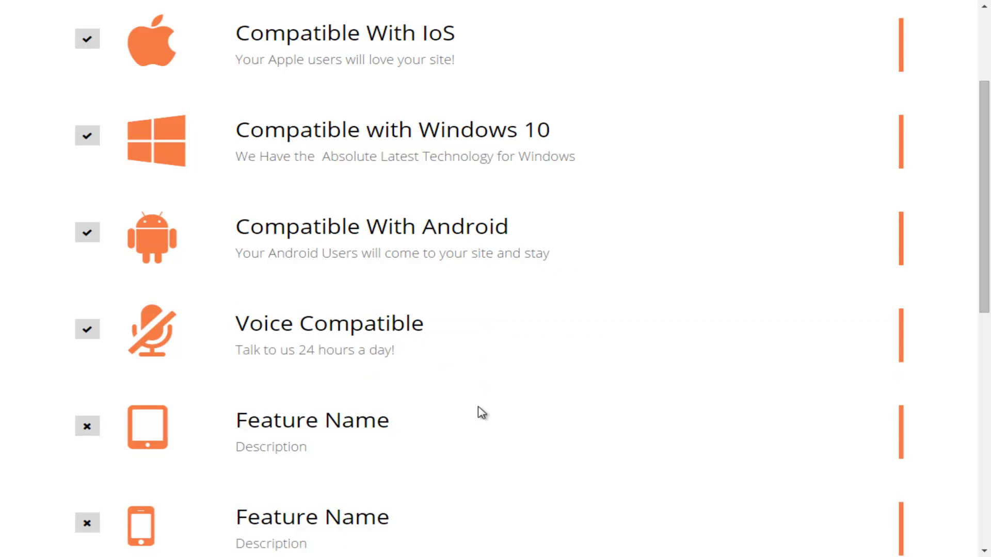
pyautogui.scroll(3, 480, 412)
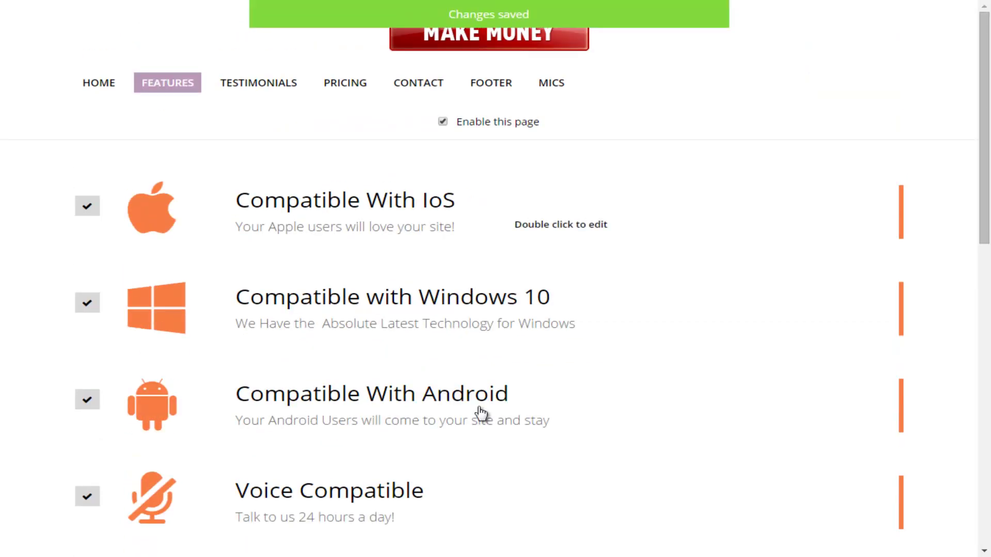
pyautogui.scroll(-2, 480, 411)
pyautogui.scroll(2, 479, 411)
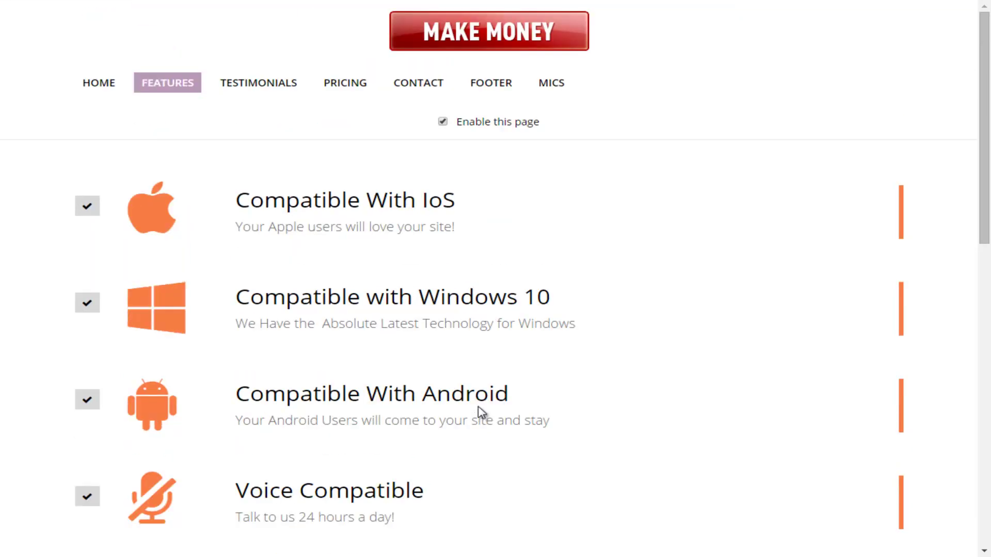
pyautogui.press('space')
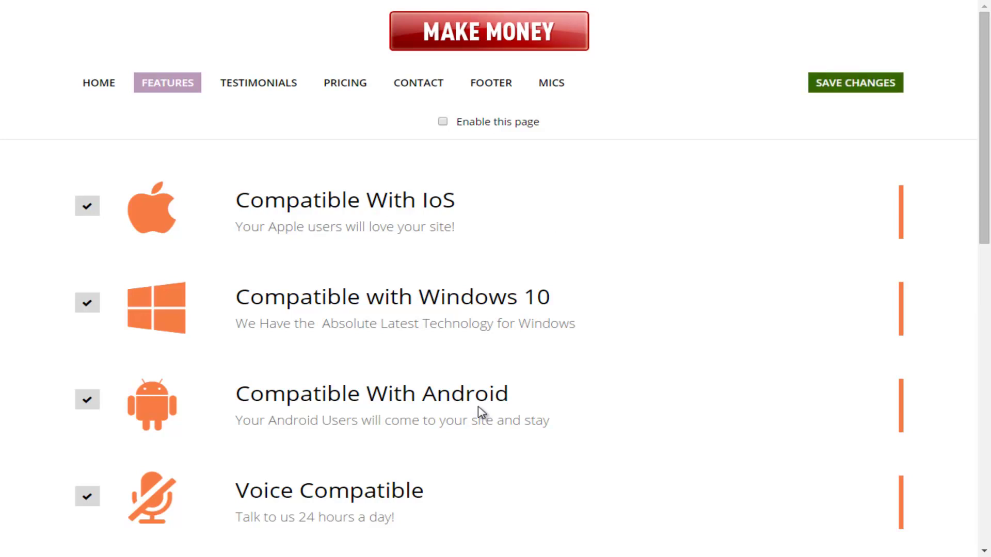
# Step: Scroll through the editor to reach the Testimonials page
pyautogui.scroll(-4, 480, 411)
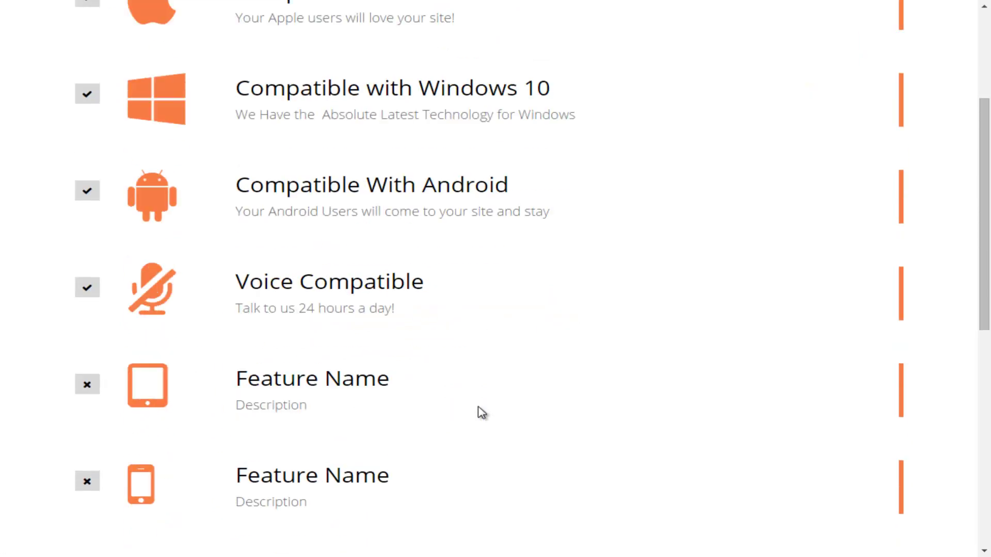
pyautogui.scroll(-7, 482, 413)
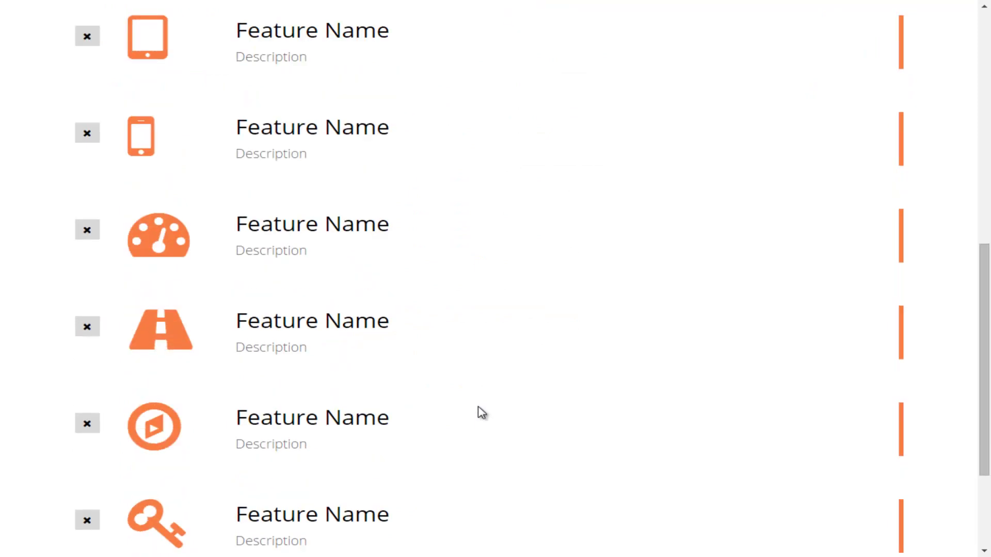
pyautogui.scroll(-3, 481, 413)
pyautogui.scroll(9, 482, 412)
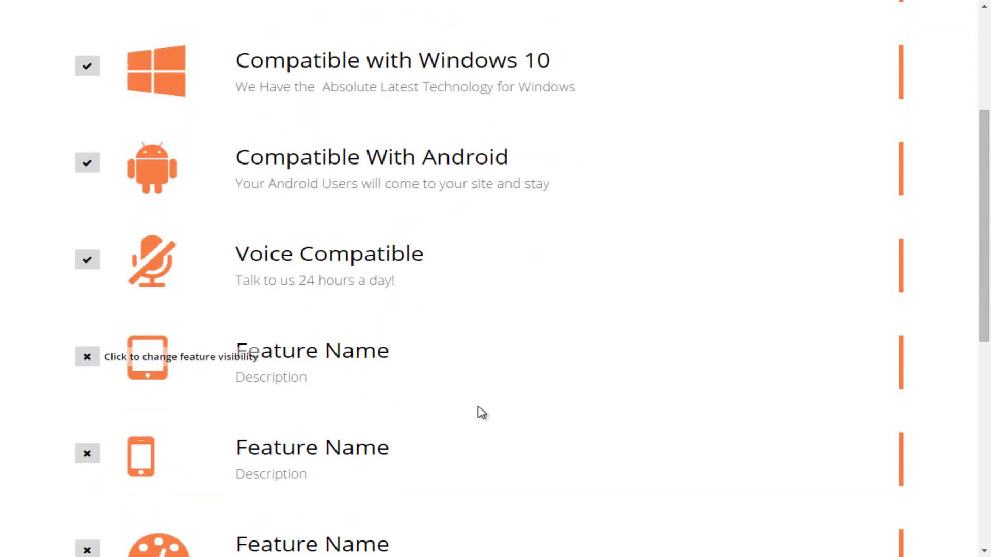
pyautogui.scroll(5, 481, 413)
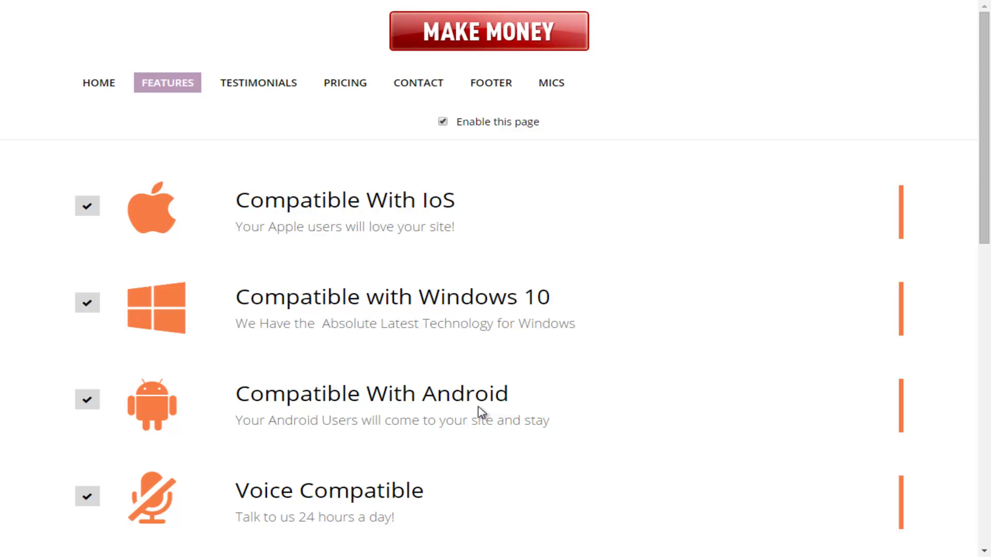
pyautogui.scroll(-4, 480, 411)
pyautogui.scroll(4, 480, 411)
pyautogui.scroll(-4, 480, 411)
pyautogui.scroll(4, 480, 412)
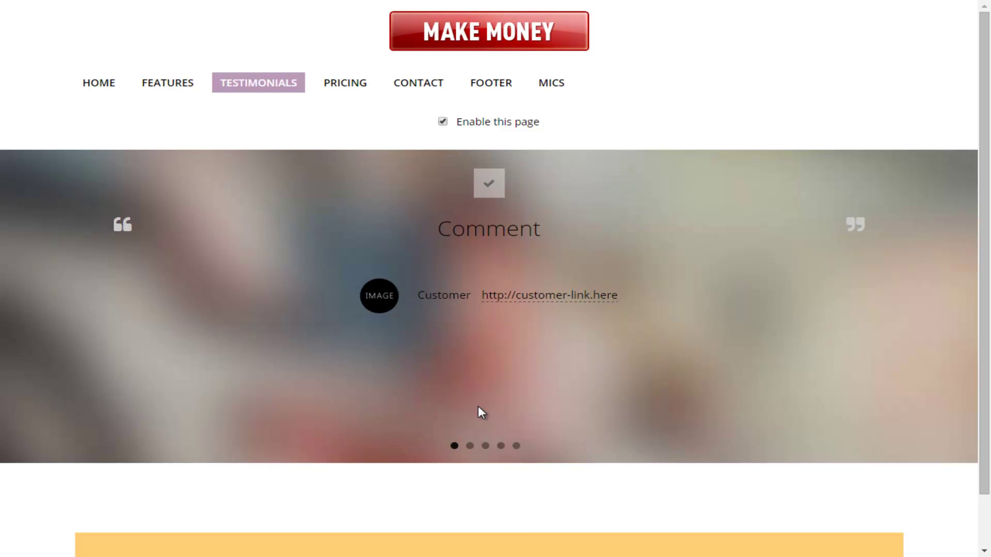
# Step: Enable Testimonials, paste 'Wow..Great Designs for Our Business' as the first comment, and save
pyautogui.press('space')
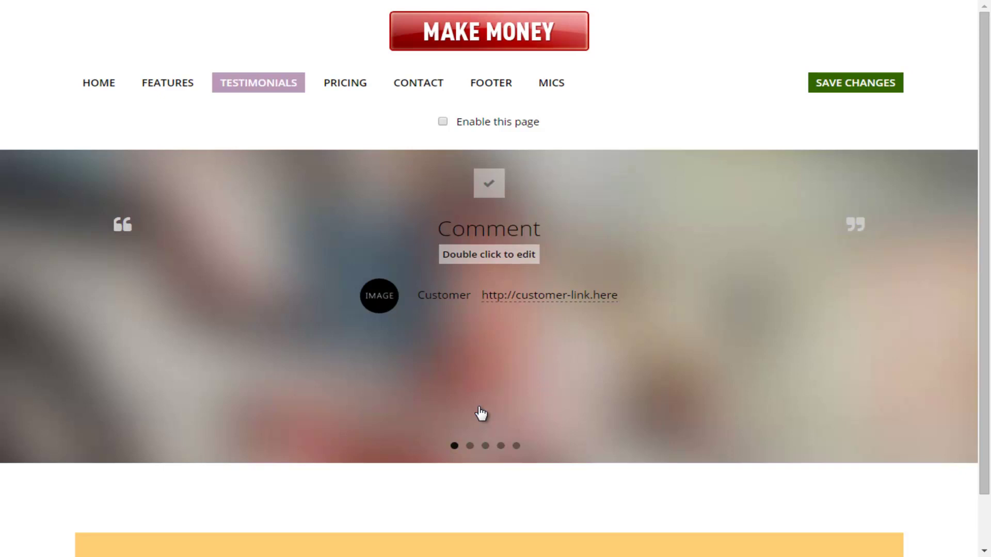
pyautogui.doubleClick(481, 413)
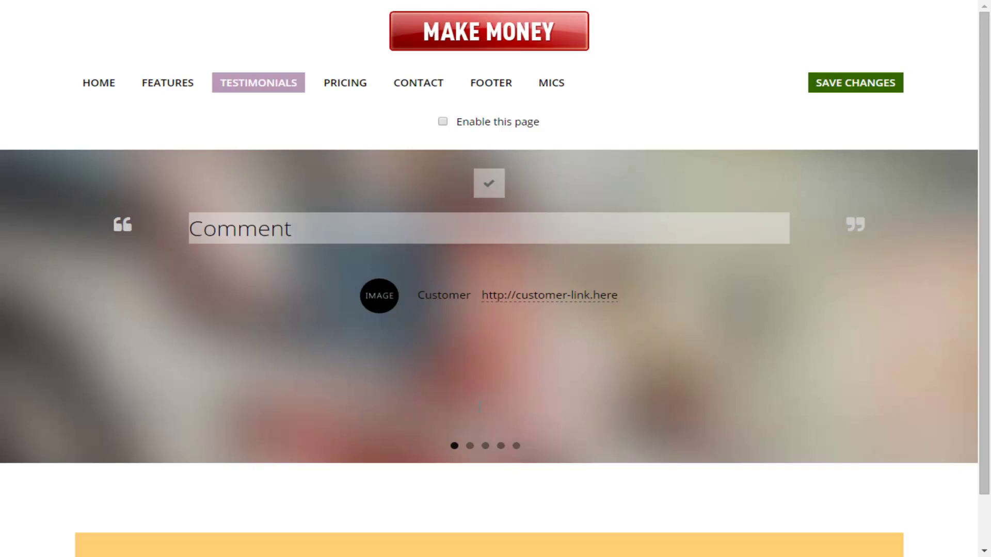
pyautogui.hotkey('ctrl', 'a')
pyautogui.write('Wow..Great Designs for Our Business')
pyautogui.hotkey('ctrl', 'shift', 'Left')
pyautogui.click(480, 411)
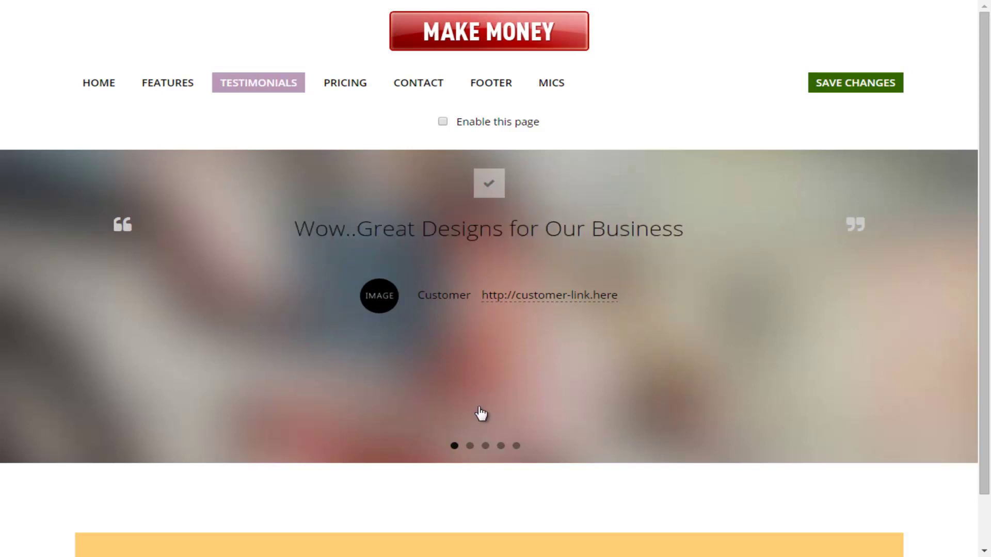
pyautogui.hotkey('ctrl', 's')
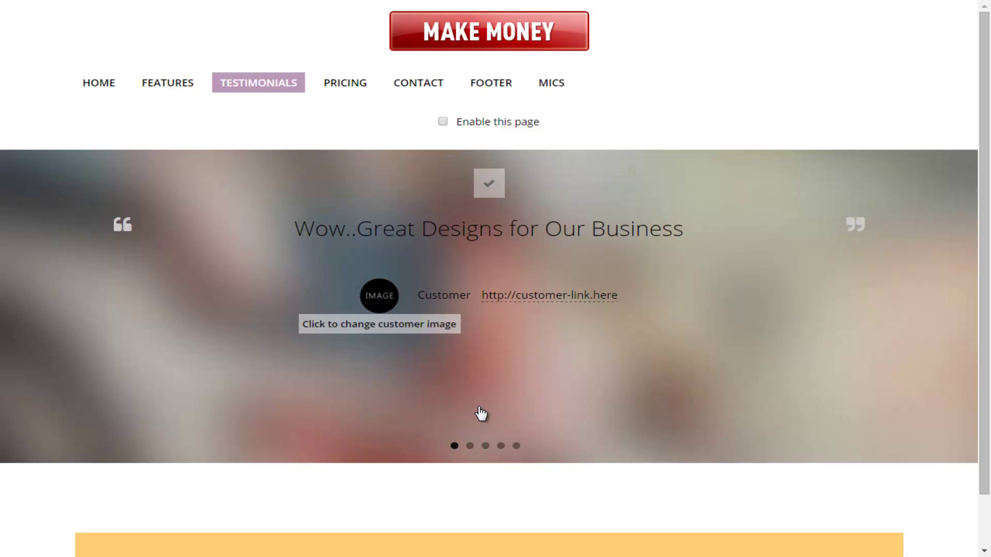
# Step: Pick a photo for the first testimonial and replace 'Customer' with the customer's full name
pyautogui.click(480, 413)
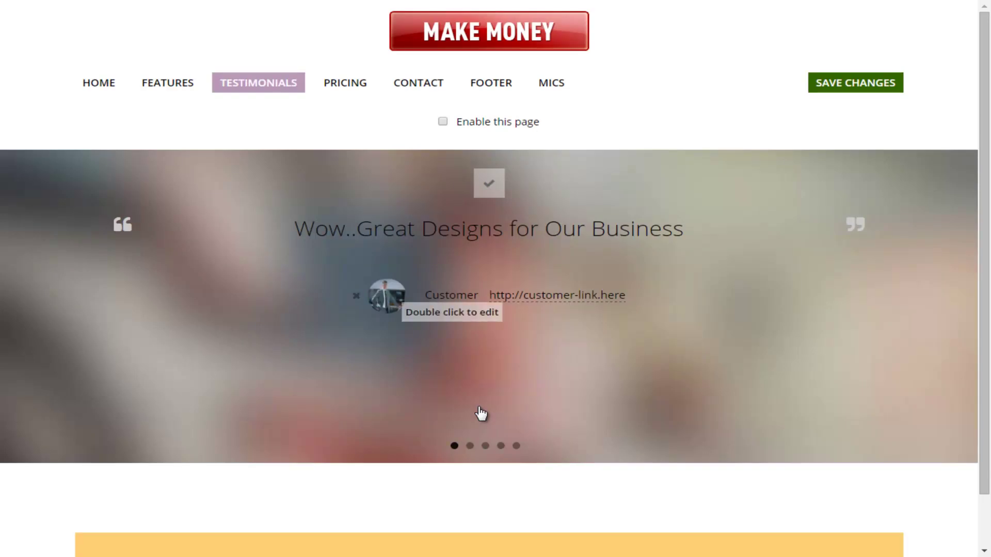
pyautogui.doubleClick(451, 295)
pyautogui.press('BackSpace')
pyautogui.press('BackSpace')
pyautogui.press('BackSpace')
pyautogui.press('BackSpace')
pyautogui.press('BackSpace')
pyautogui.press('BackSpace')
pyautogui.press('BackSpace')
pyautogui.press('BackSpace')
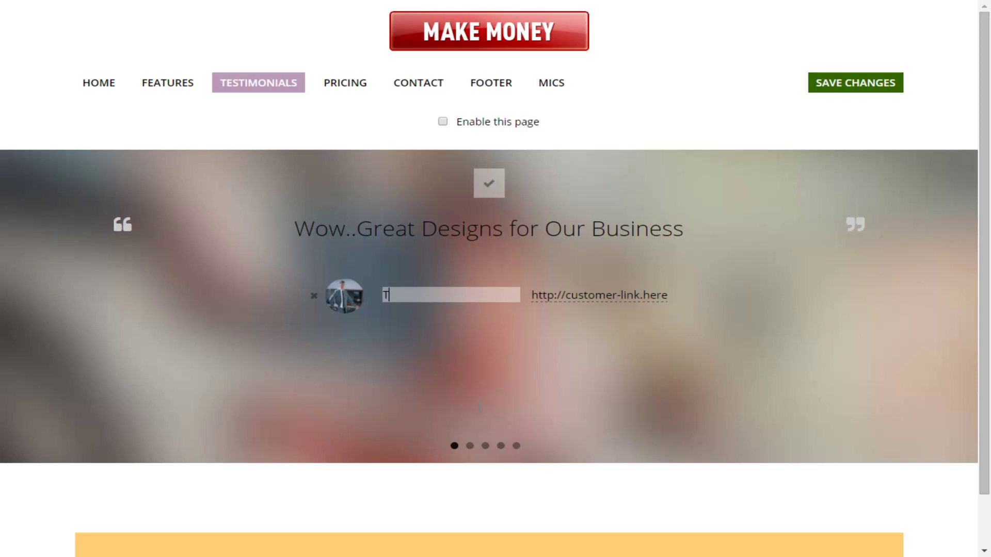
pyautogui.press('Tab')
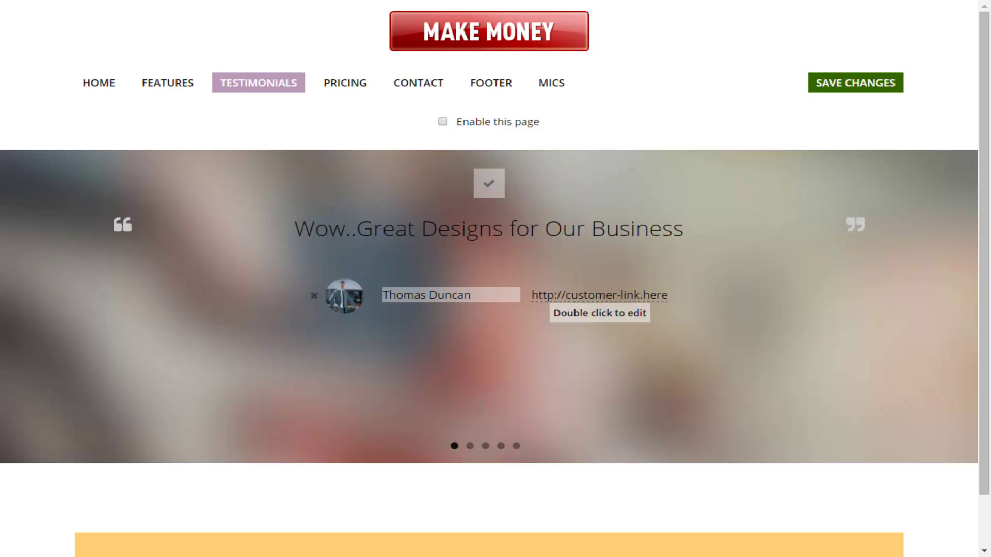
pyautogui.press('Return')
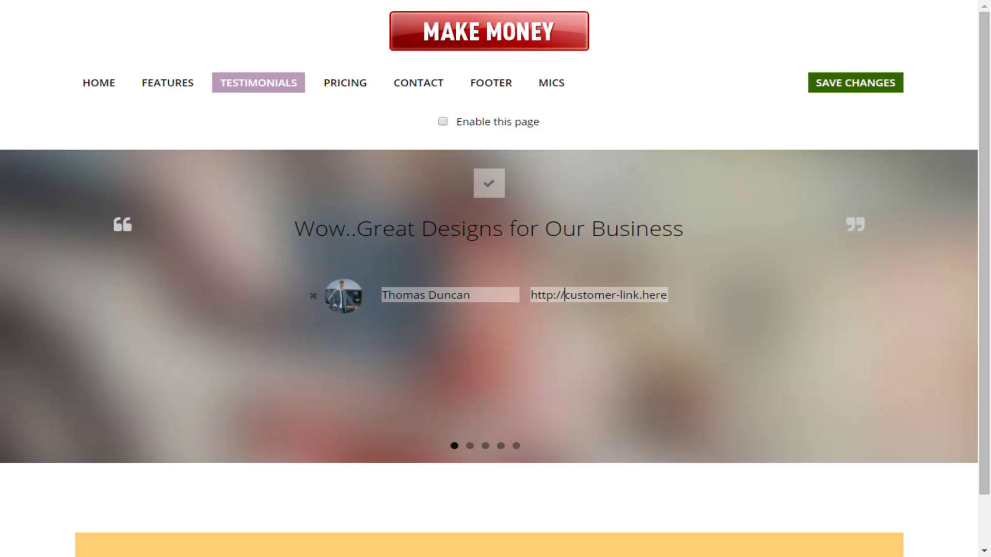
pyautogui.hotkey('shift', 'End')
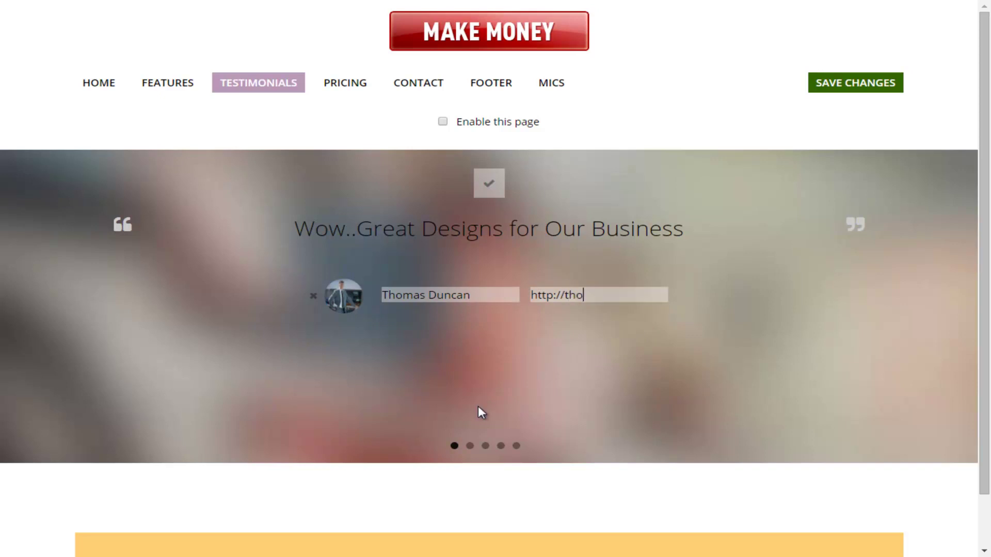
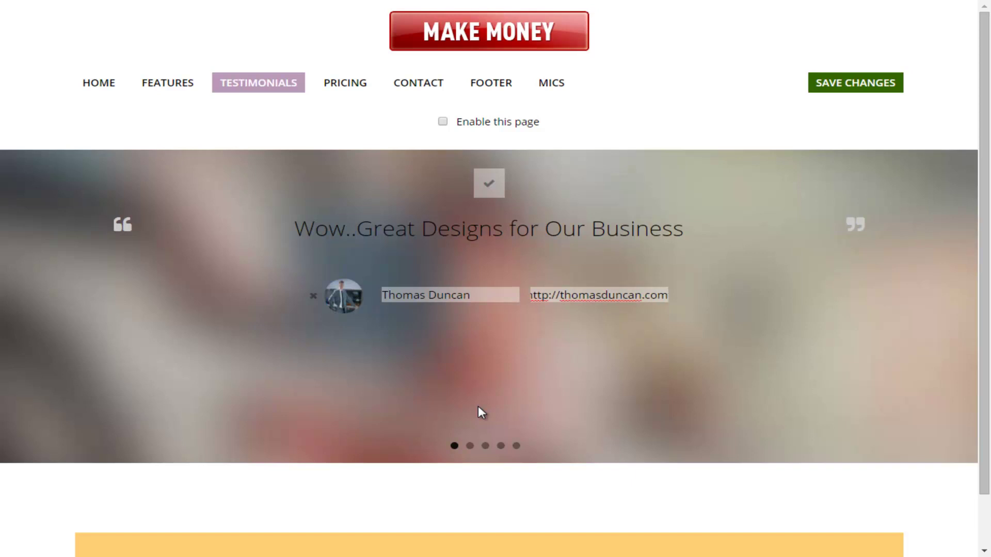
pyautogui.click(481, 412)
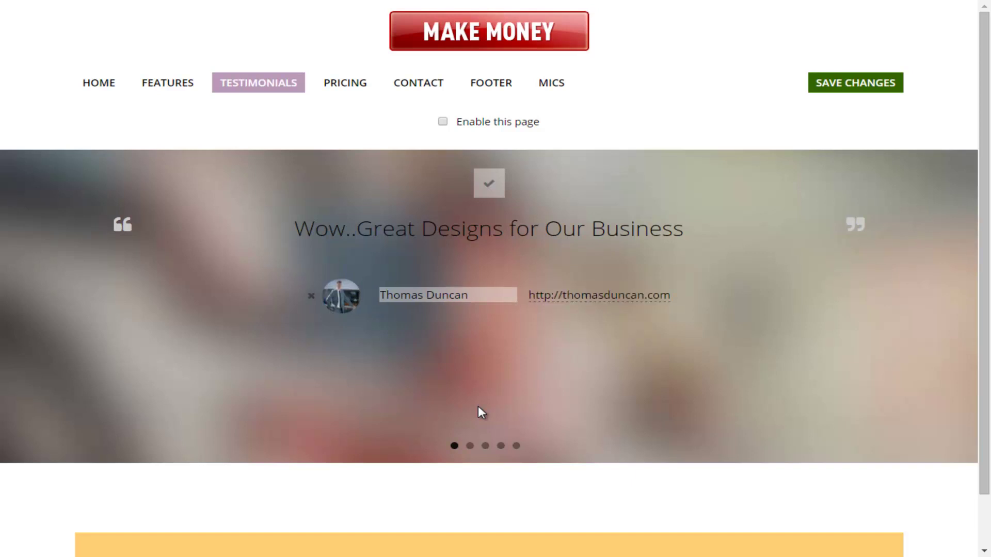
pyautogui.hotkey('ctrl', 'shift', 'Left')
pyautogui.click(481, 411)
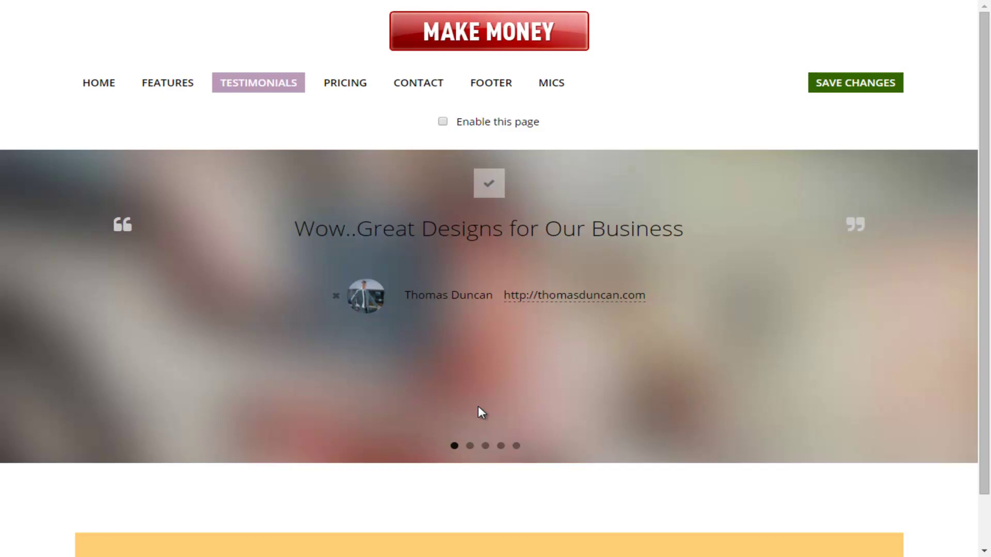
# Step: Save the testimonial changes and go to the Pricing page with its $10, $20 and $35 plans
pyautogui.scroll(-1, 480, 412)
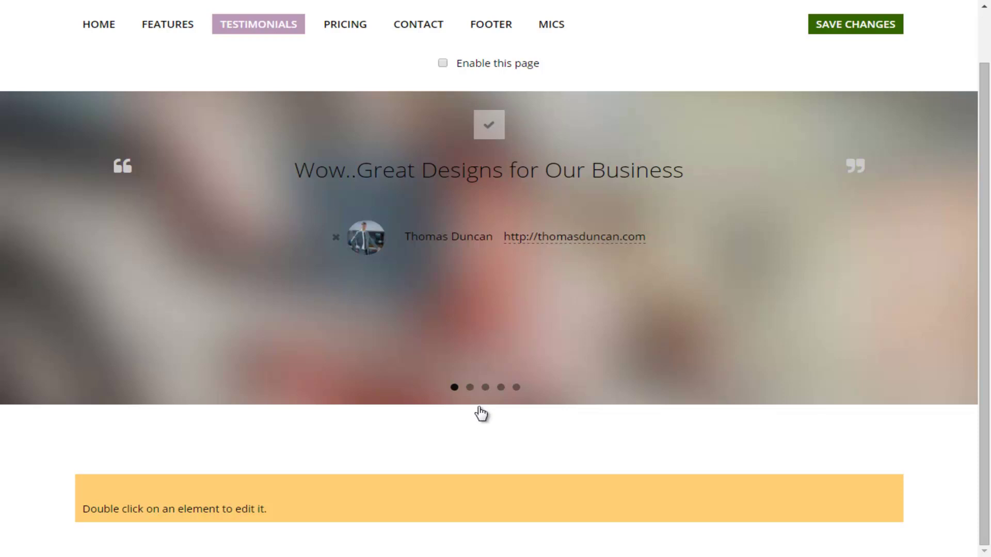
pyautogui.hotkey('ctrl', 's')
pyautogui.press('Tab')
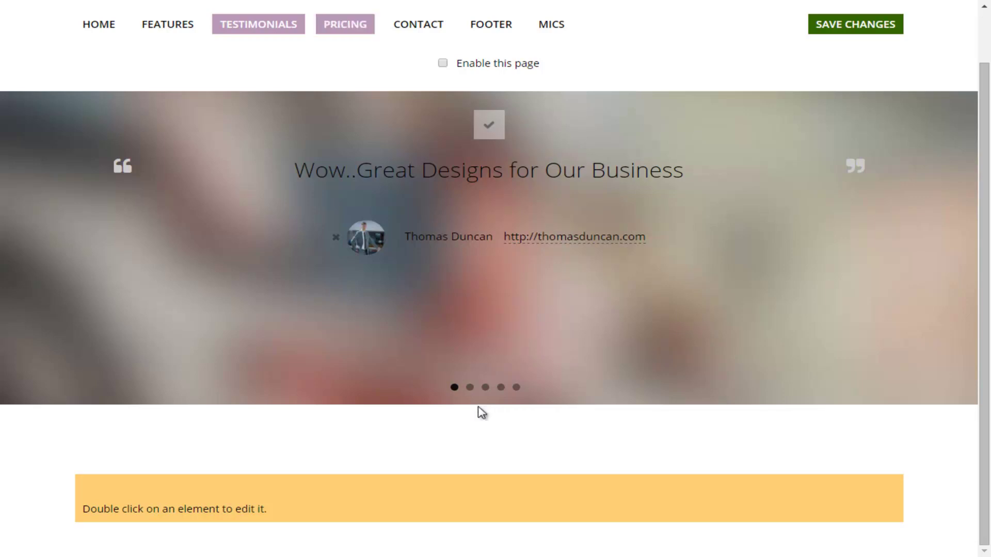
pyautogui.press('Return')
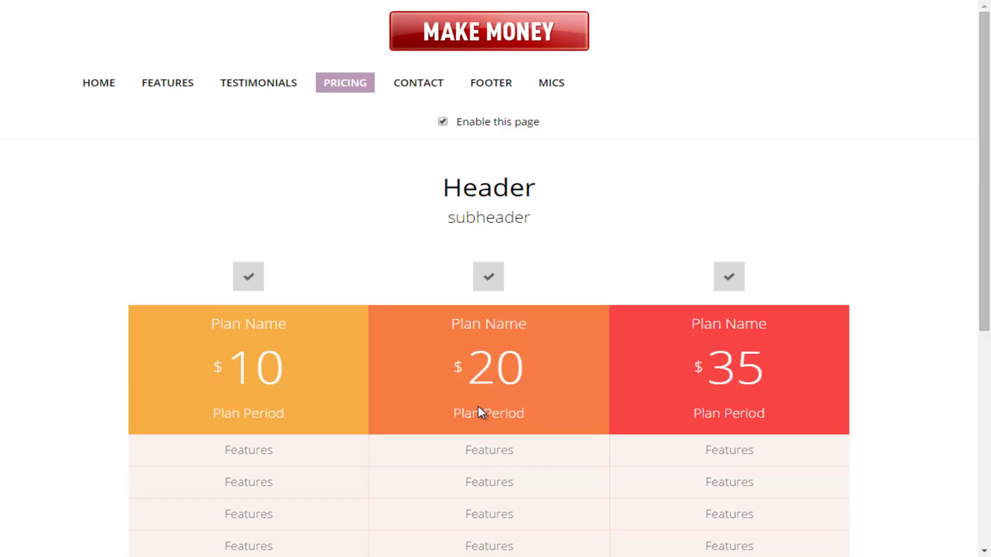
# Step: Set the pricing heading 'See Our Best Pricing' and subheading 'We Crush the Competition', then save
pyautogui.scroll(-1, 480, 412)
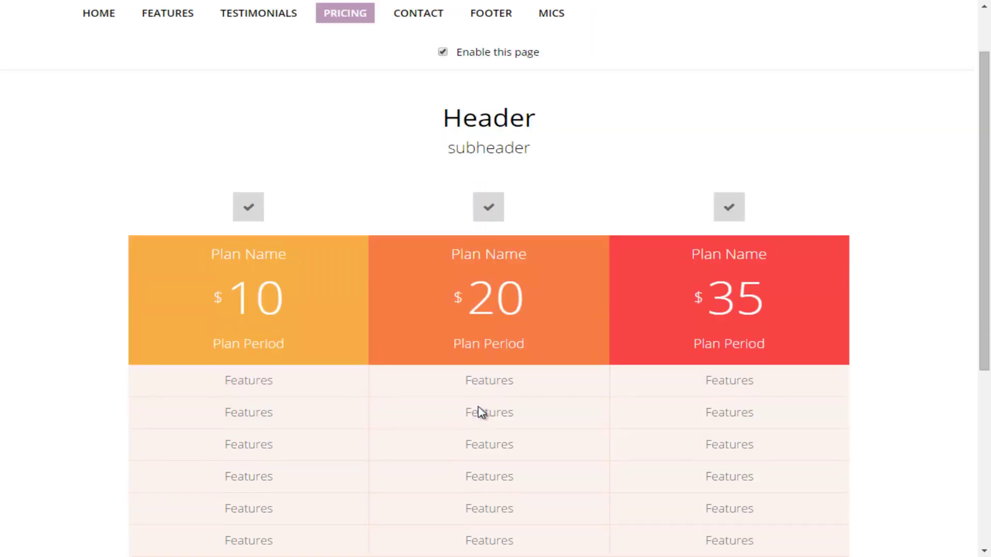
pyautogui.scroll(1, 480, 412)
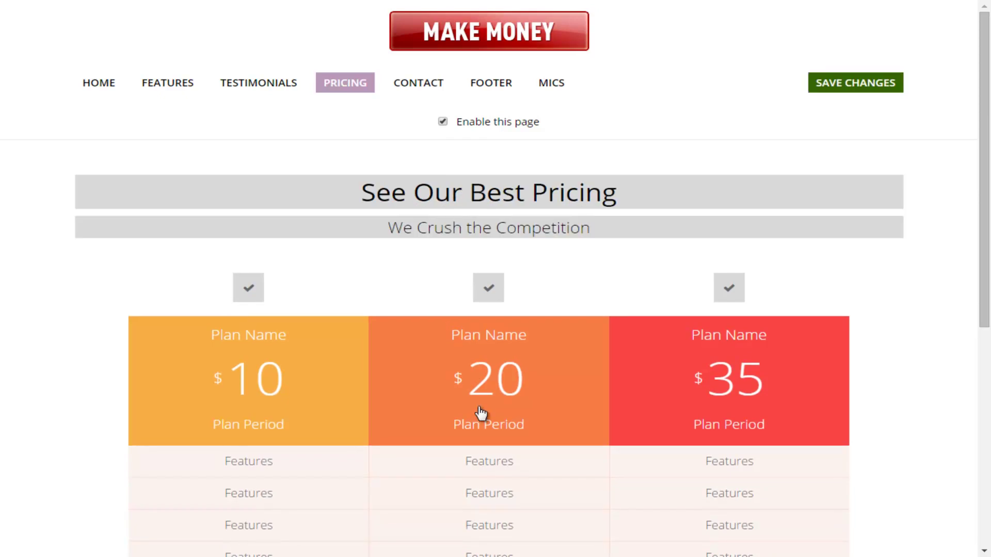
pyautogui.hotkey('ctrl', 'shift', 'Left')
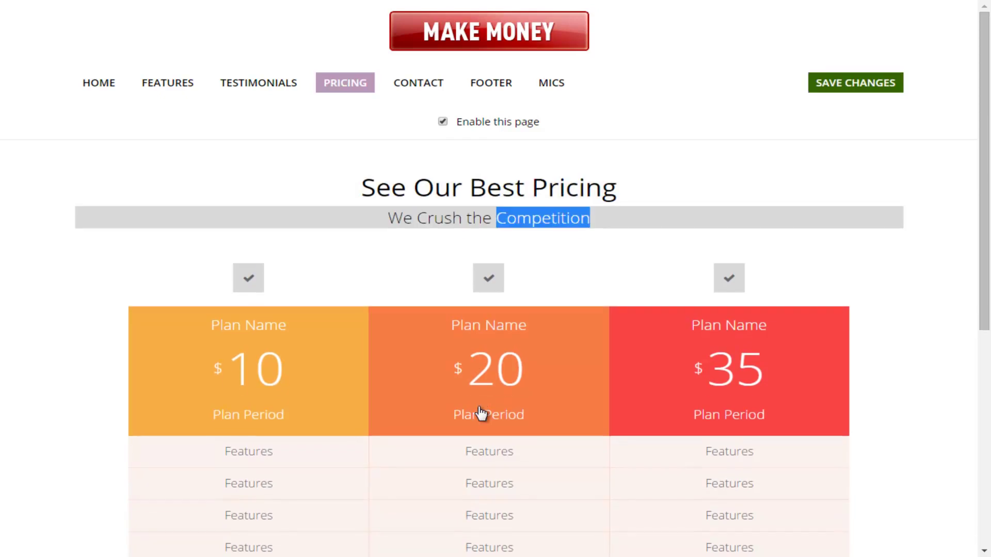
pyautogui.click(480, 412)
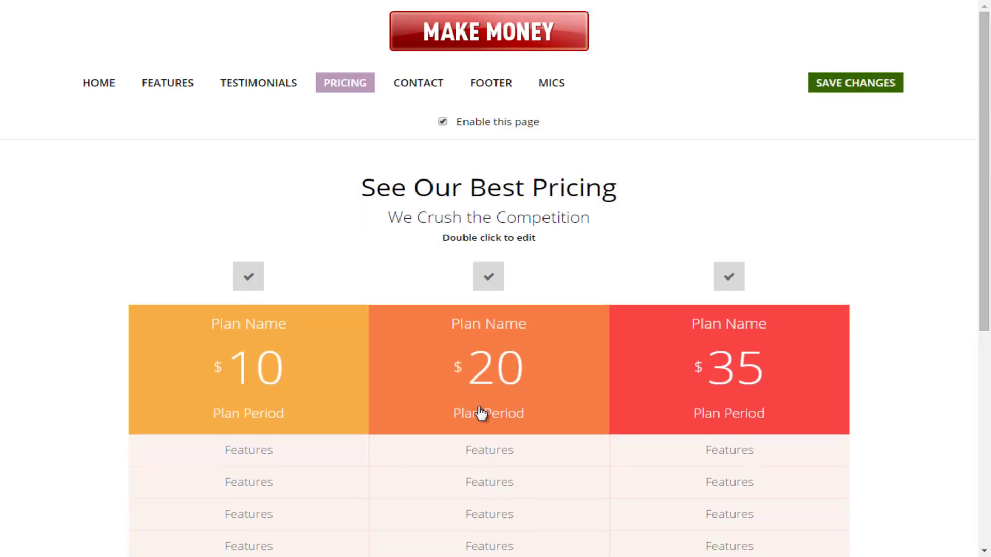
pyautogui.hotkey('ctrl', 's')
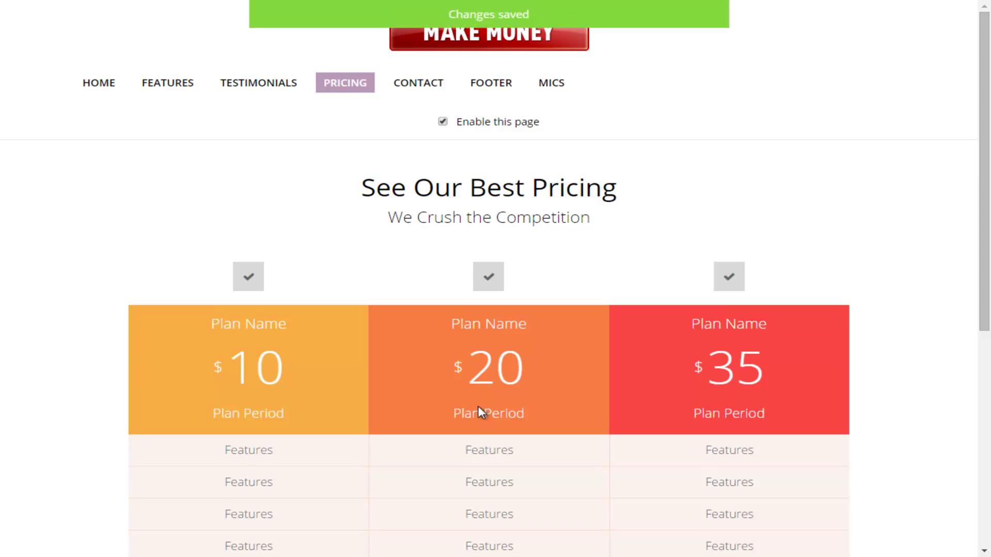
pyautogui.scroll(-1, 480, 412)
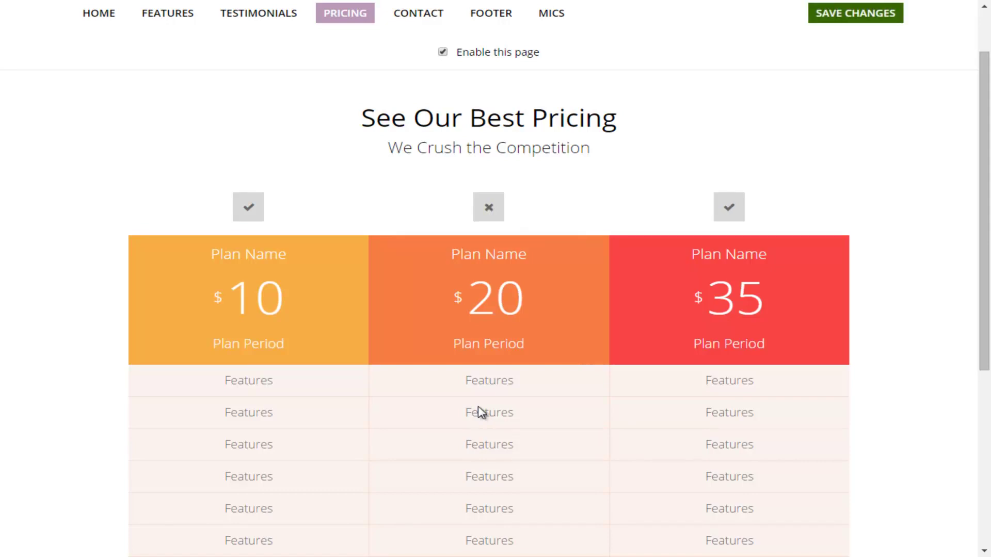
# Step: Replace the first plan's name, price and period placeholders with Gold, 97 and Monthly
pyautogui.scroll(-1, 480, 413)
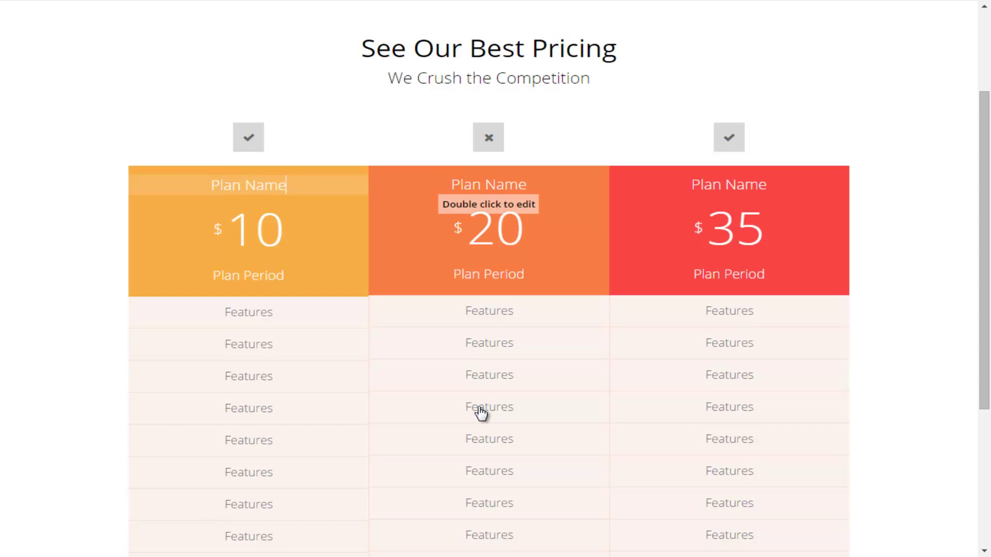
pyautogui.press('BackSpace')
pyautogui.press('BackSpace')
pyautogui.press('BackSpace')
pyautogui.press('BackSpace')
pyautogui.press('BackSpace')
pyautogui.press('BackSpace')
pyautogui.press('BackSpace')
pyautogui.press('BackSpace')
pyautogui.press('BackSpace')
pyautogui.write('Gold')
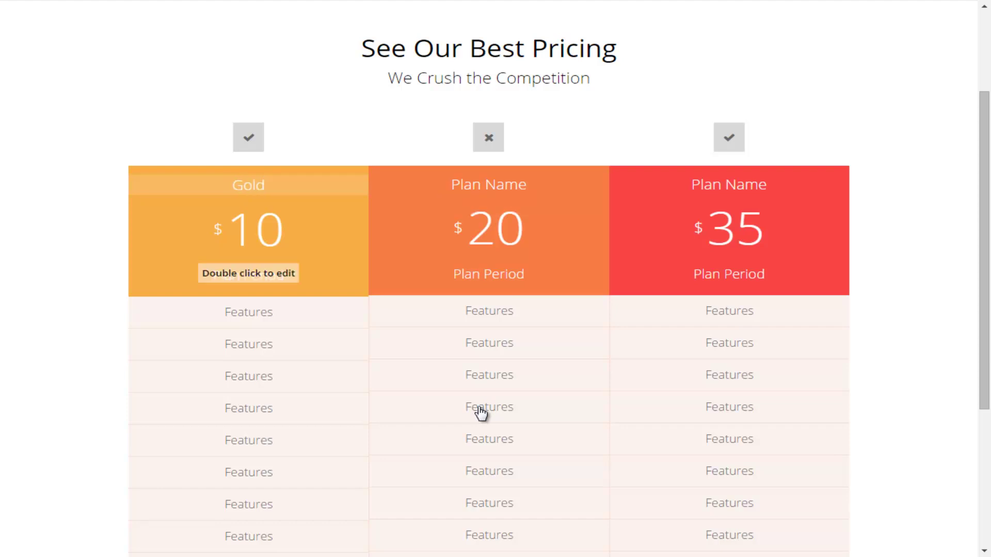
pyautogui.press('Tab')
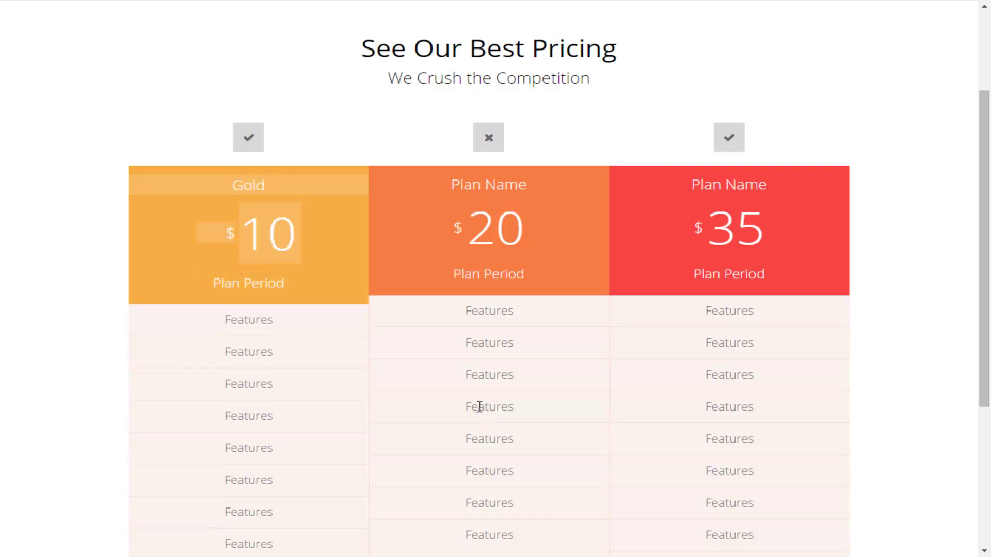
pyautogui.press('BackSpace')
pyautogui.press('BackSpace')
pyautogui.write('97')
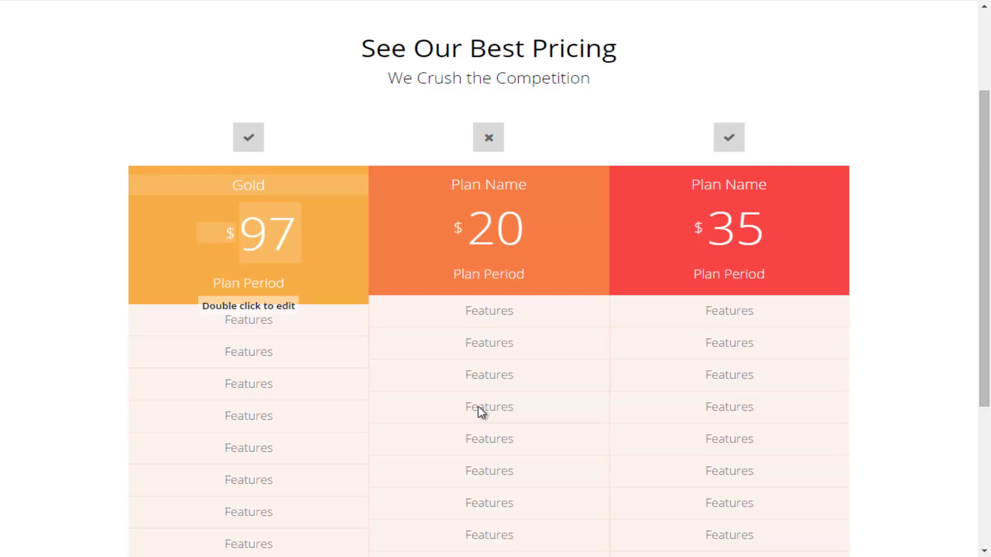
pyautogui.click(481, 412)
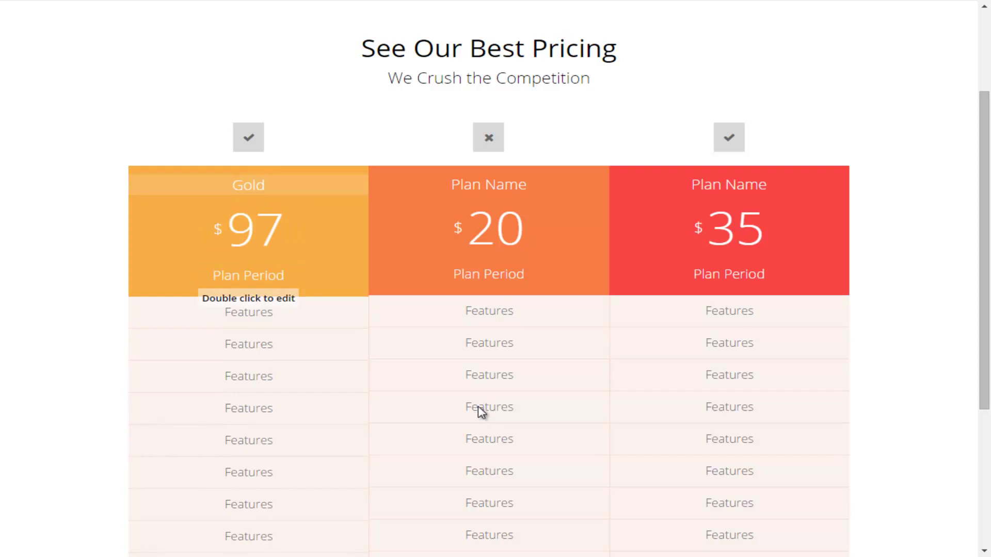
pyautogui.press('BackSpace')
pyautogui.press('BackSpace')
pyautogui.press('BackSpace')
pyautogui.press('BackSpace')
pyautogui.press('BackSpace')
pyautogui.press('BackSpace')
pyautogui.press('BackSpace')
pyautogui.press('BackSpace')
pyautogui.press('BackSpace')
pyautogui.press('BackSpace')
pyautogui.press('BackSpace')
pyautogui.write('Monthly')
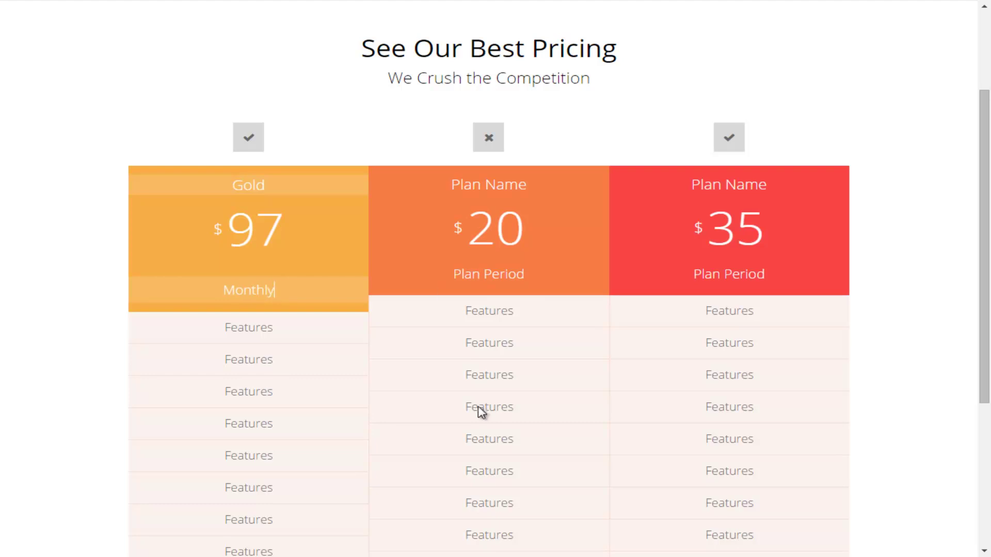
pyautogui.click(481, 411)
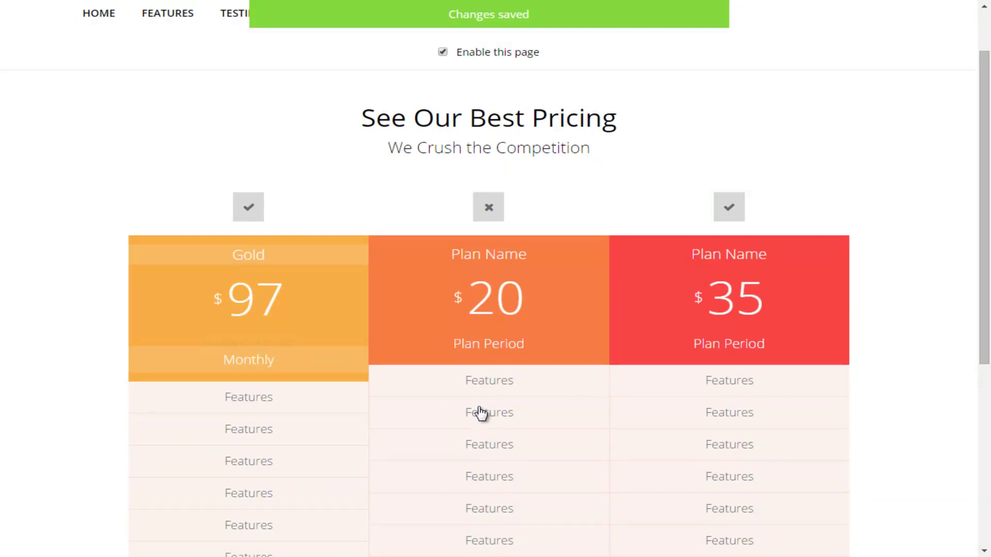
# Step: Fill the Gold plan's first two feature lines with 'Instant Access' and 'Live Webinars'
pyautogui.scroll(-1, 481, 412)
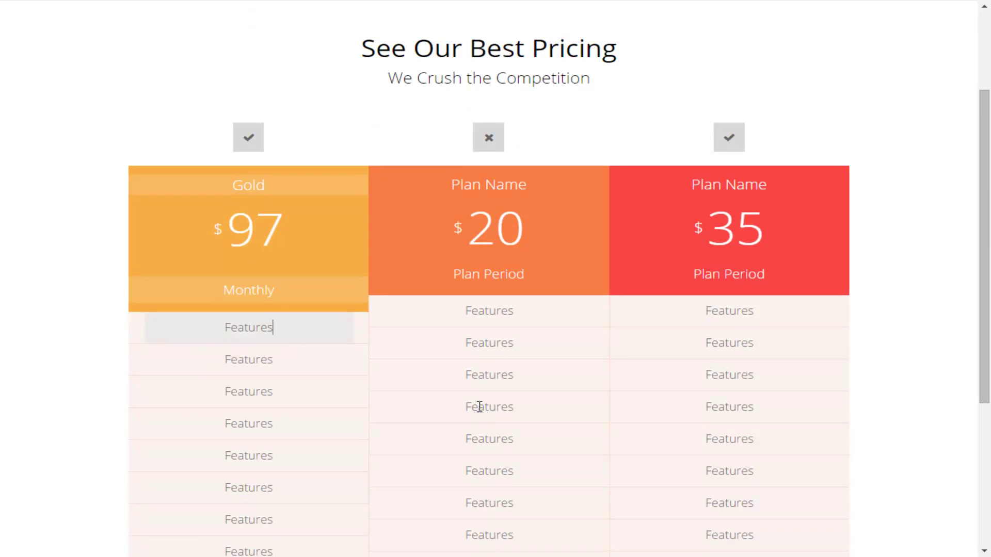
pyautogui.press('BackSpace')
pyautogui.press('BackSpace')
pyautogui.press('BackSpace')
pyautogui.press('BackSpace')
pyautogui.press('BackSpace')
pyautogui.press('BackSpace')
pyautogui.press('BackSpace')
pyautogui.press('BackSpace')
pyautogui.write('Instant Access')
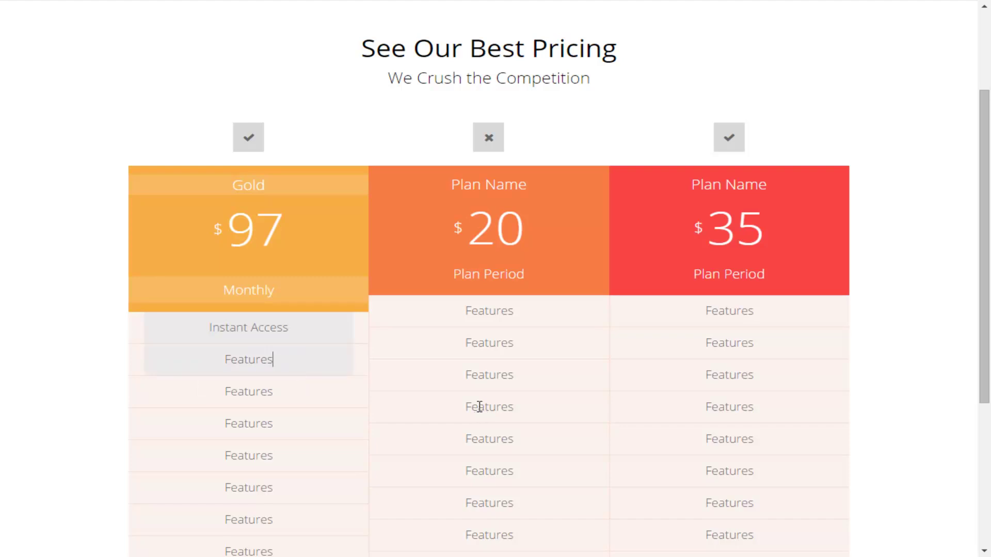
pyautogui.press('BackSpace')
pyautogui.press('BackSpace')
pyautogui.press('BackSpace')
pyautogui.press('BackSpace')
pyautogui.press('BackSpace')
pyautogui.press('BackSpace')
pyautogui.press('BackSpace')
pyautogui.press('BackSpace')
pyautogui.write('Live Webinars')
pyautogui.scroll(-4, 480, 407)
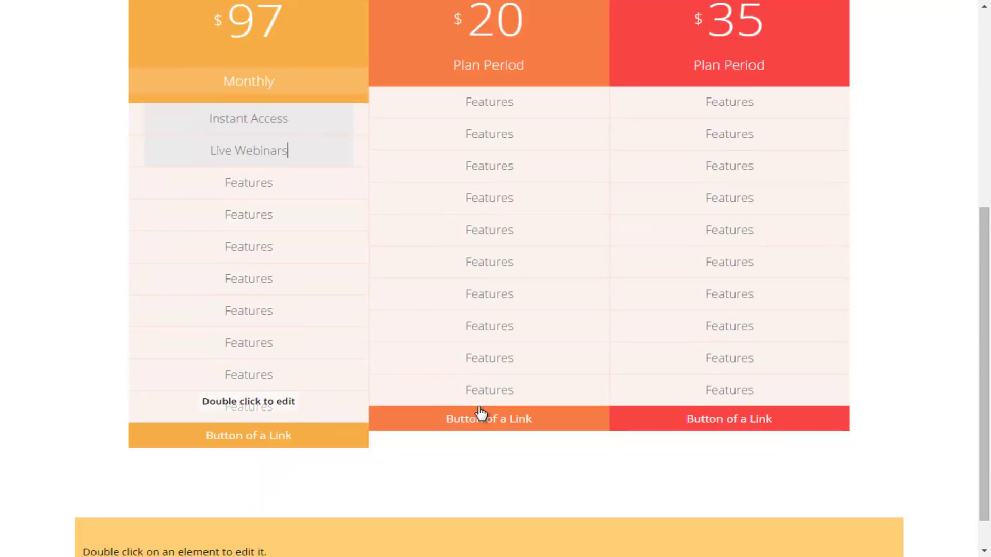
pyautogui.scroll(-1, 479, 407)
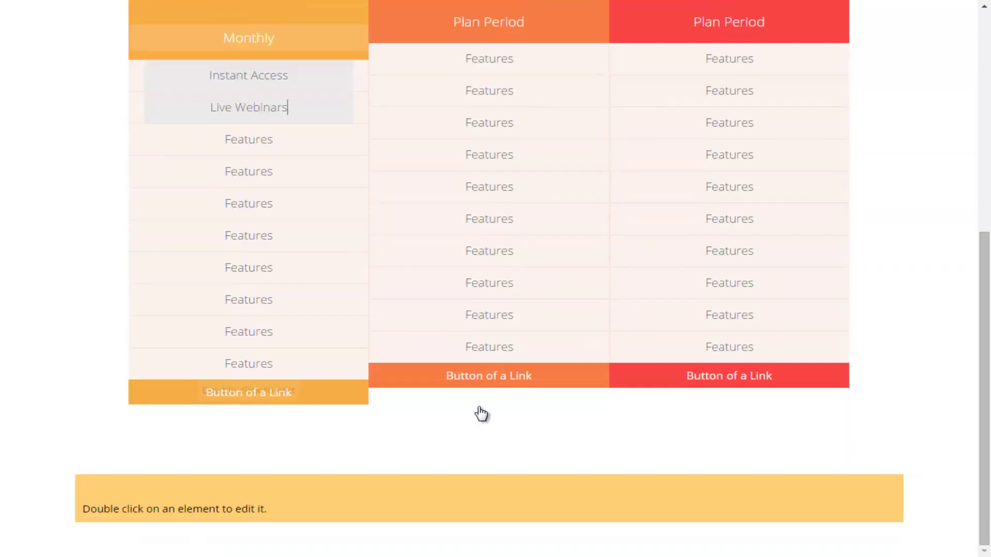
# Step: Relabel the Gold plan's button 'Get Gold'
pyautogui.doubleClick(269, 391)
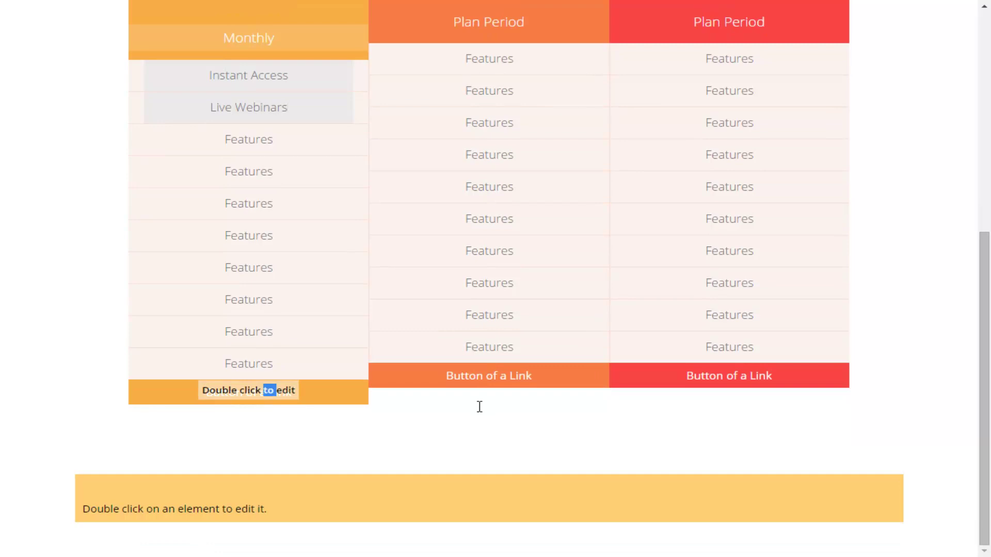
pyautogui.click(479, 407)
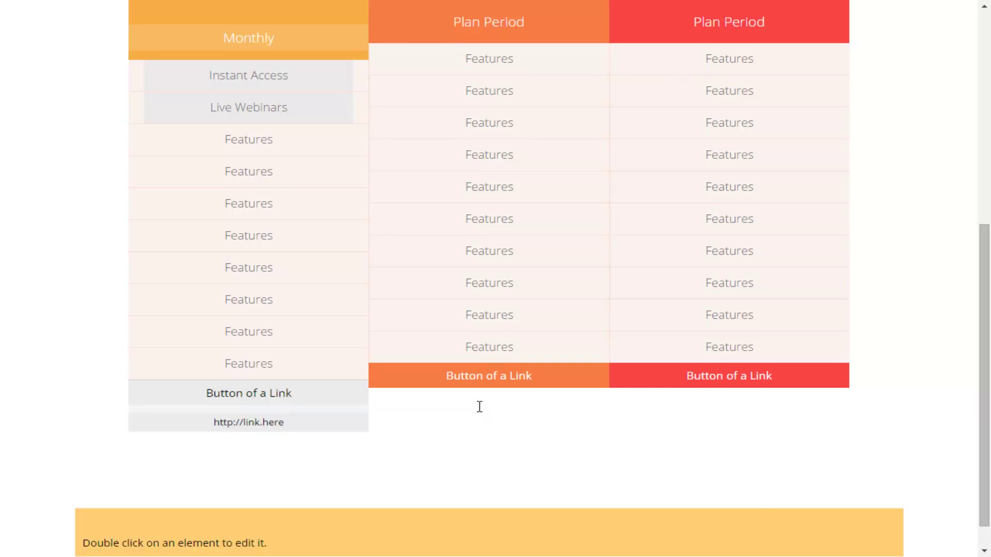
pyautogui.press('BackSpace')
pyautogui.press('BackSpace')
pyautogui.press('BackSpace')
pyautogui.press('BackSpace')
pyautogui.press('BackSpace')
pyautogui.press('BackSpace')
pyautogui.press('BackSpace')
pyautogui.press('BackSpace')
pyautogui.press('BackSpace')
pyautogui.press('BackSpace')
pyautogui.press('BackSpace')
pyautogui.press('BackSpace')
pyautogui.press('BackSpace')
pyautogui.press('BackSpace')
pyautogui.press('BackSpace')
pyautogui.press('BackSpace')
pyautogui.write('Get ')
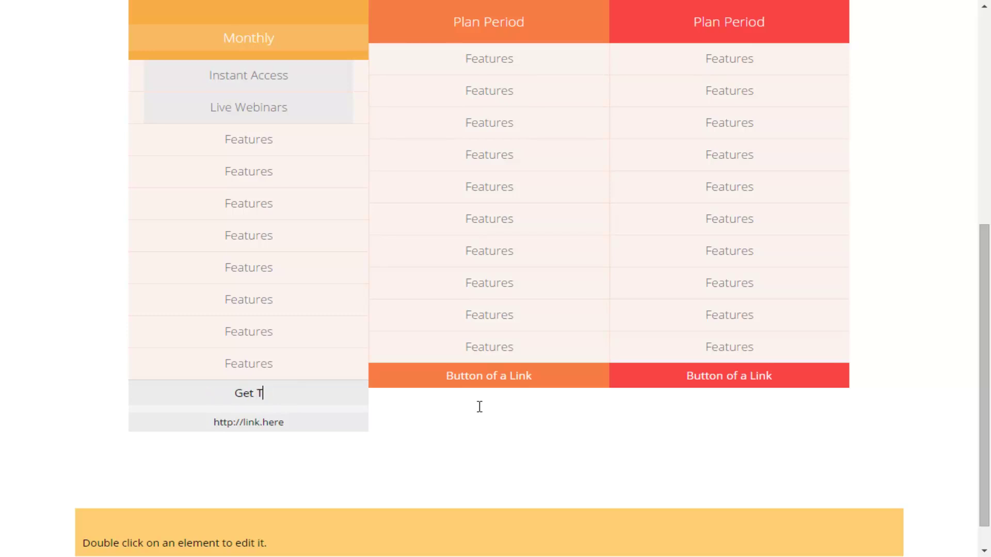
pyautogui.write('Gold')
pyautogui.doubleClick(478, 407)
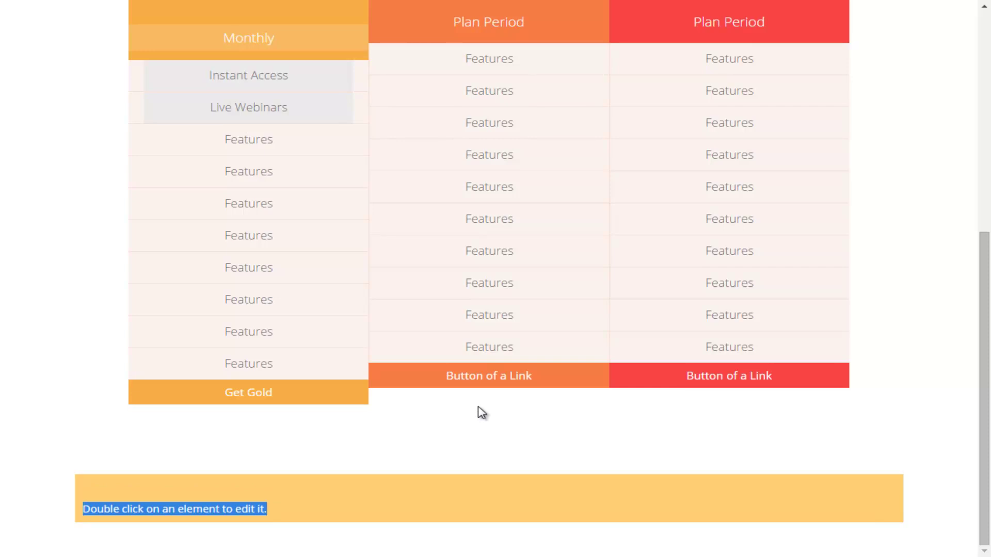
pyautogui.doubleClick(479, 408)
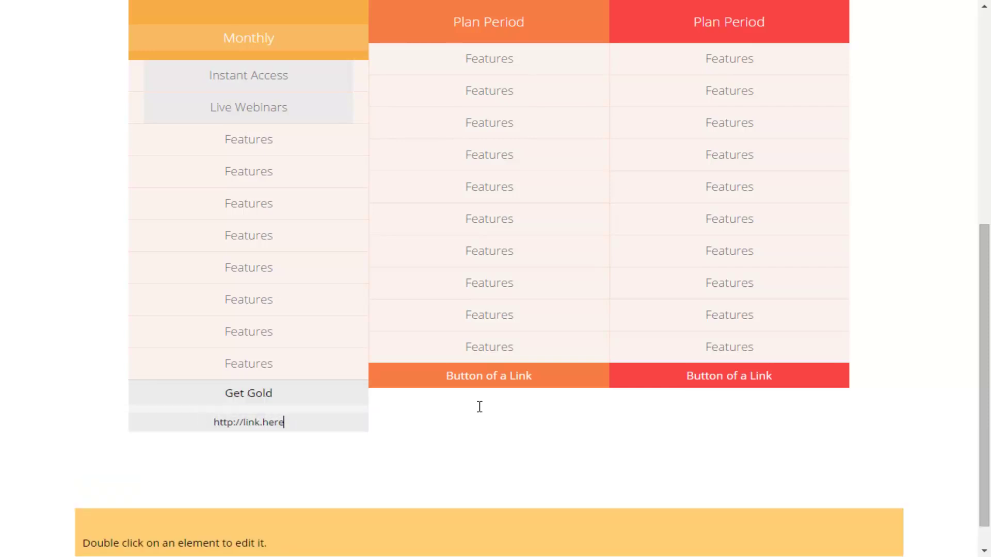
pyautogui.press('BackSpace')
pyautogui.press('BackSpace')
pyautogui.press('BackSpace')
pyautogui.press('BackSpace')
pyautogui.press('BackSpace')
pyautogui.press('BackSpace')
pyautogui.press('BackSpace')
pyautogui.press('BackSpace')
pyautogui.press('BackSpace')
pyautogui.write('google.com')
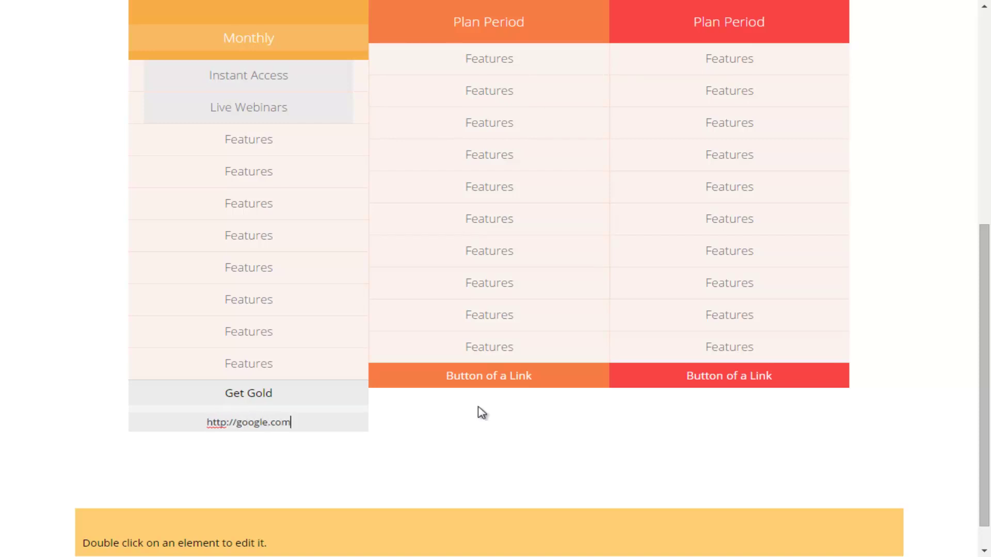
pyautogui.doubleClick(479, 409)
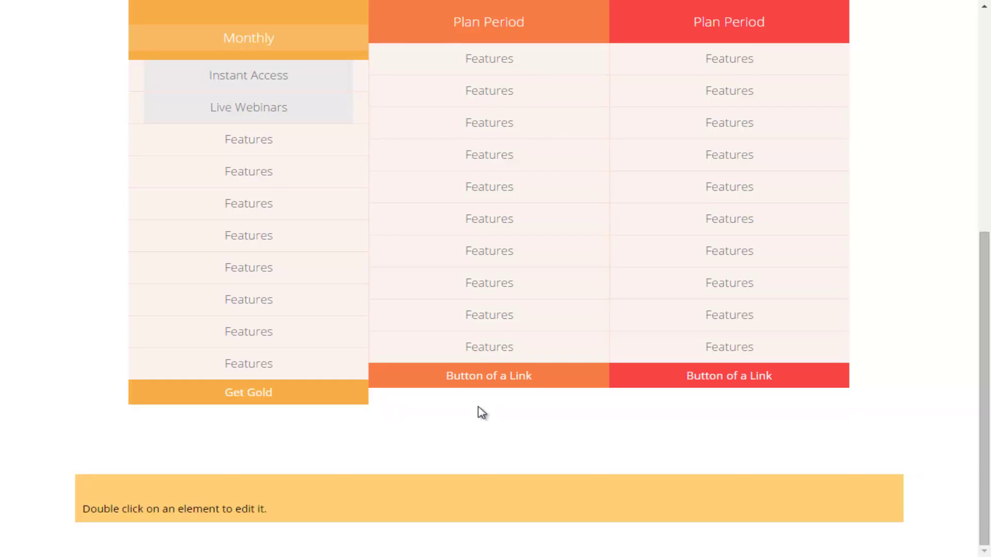
pyautogui.scroll(8, 480, 412)
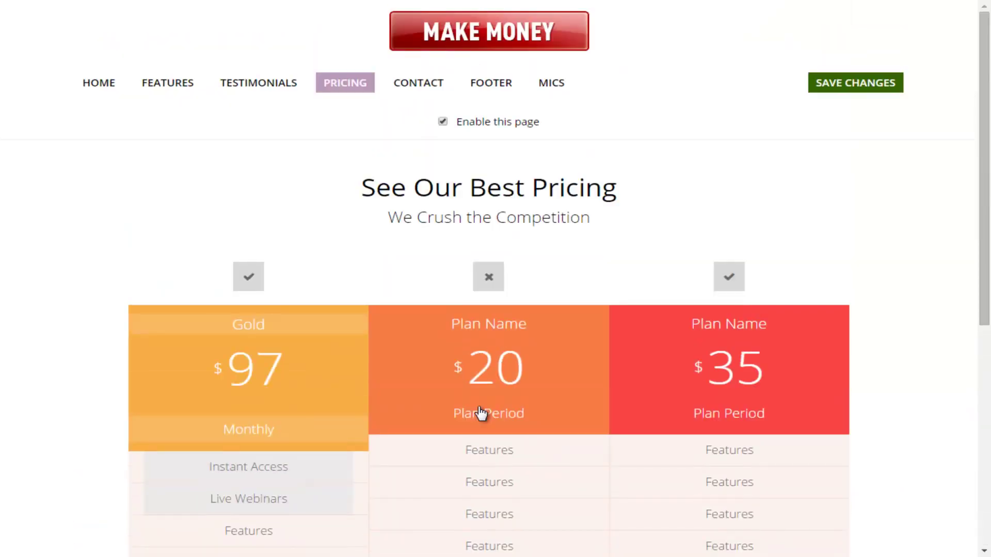
# Step: Save the pricing table with Ctrl+S and scroll through it to review the plans
pyautogui.hotkey('ctrl', 's')
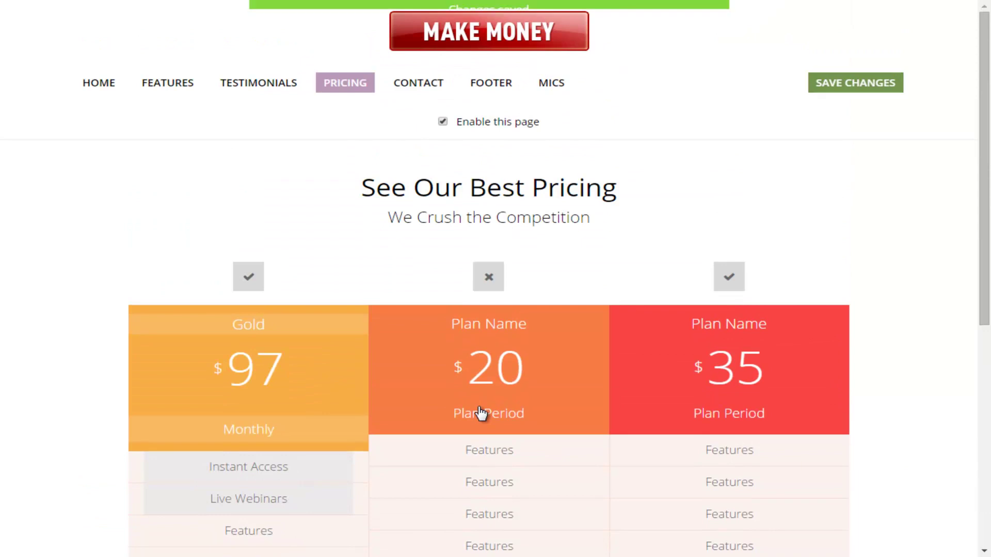
pyautogui.scroll(-5, 480, 412)
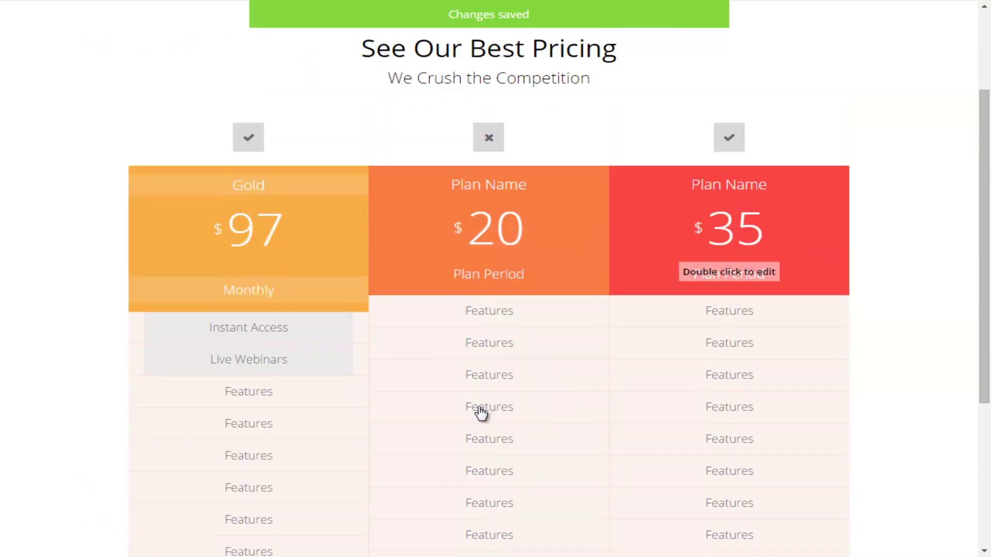
pyautogui.scroll(1, 481, 413)
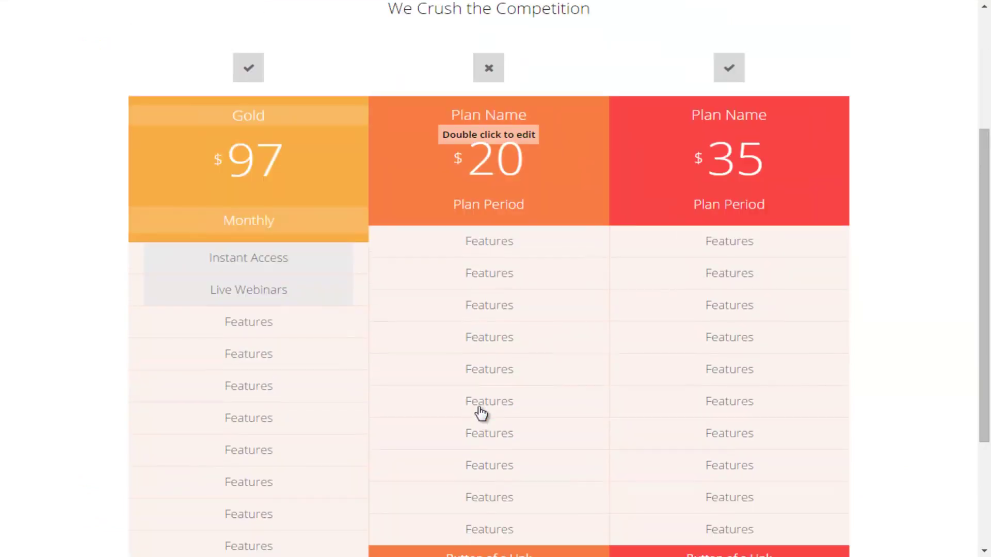
pyautogui.scroll(-3, 481, 412)
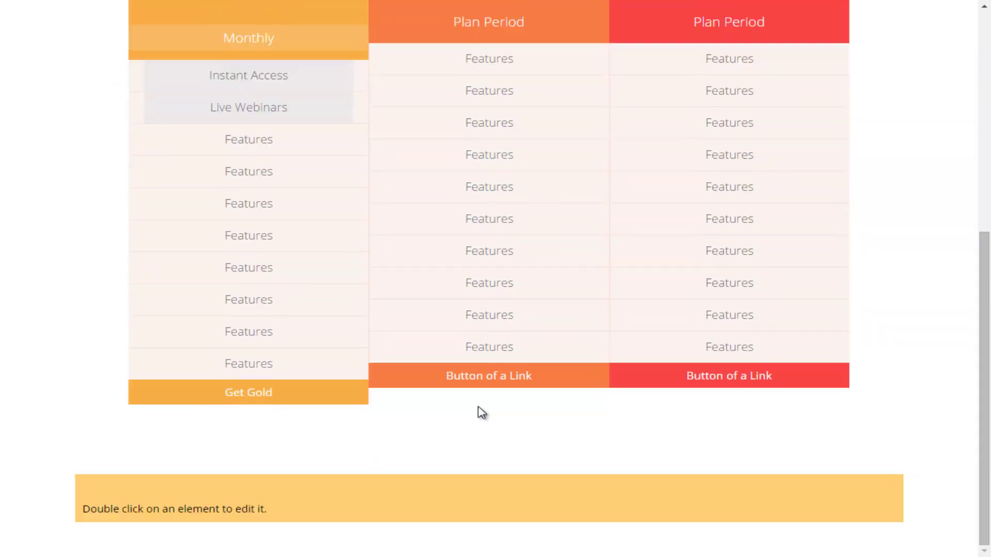
pyautogui.scroll(6, 480, 412)
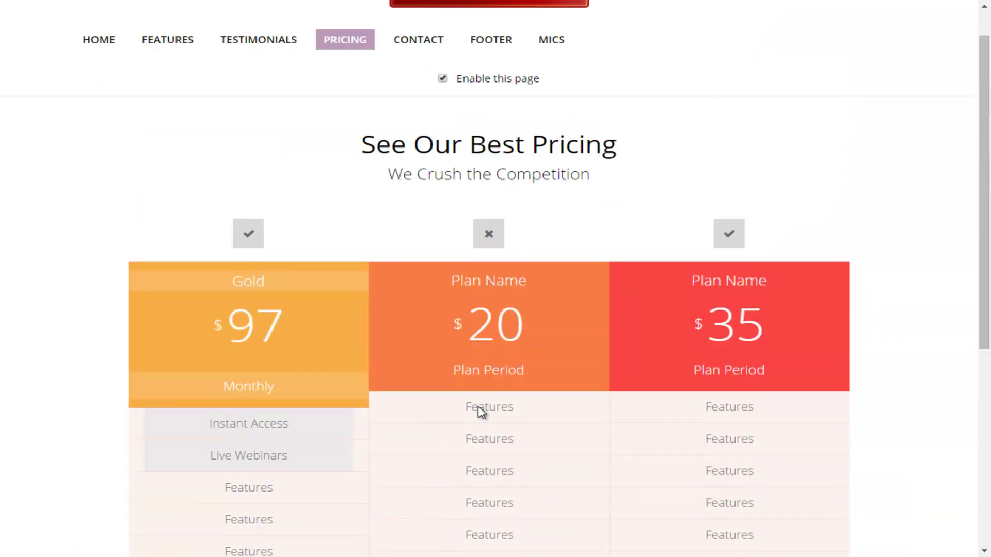
pyautogui.scroll(1, 481, 411)
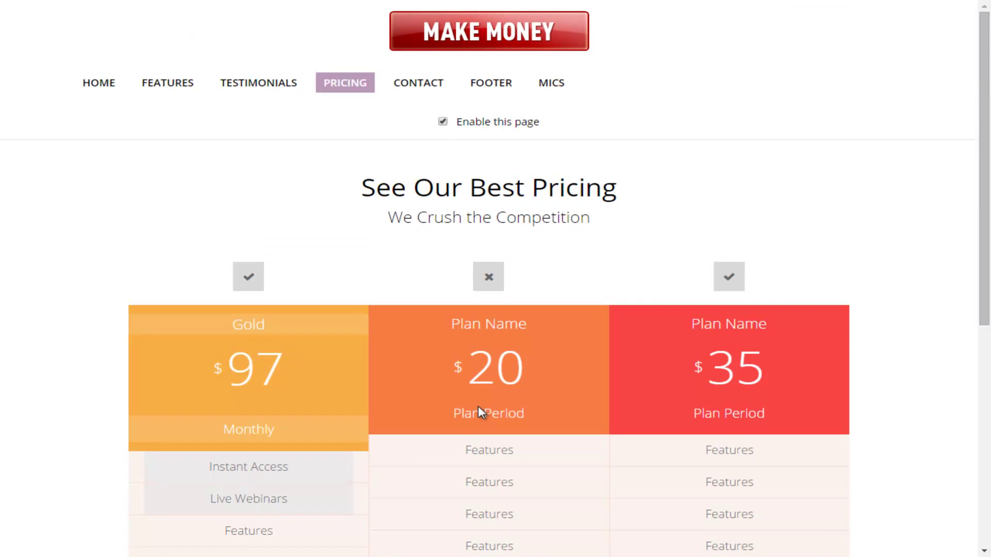
pyautogui.scroll(-4, 480, 413)
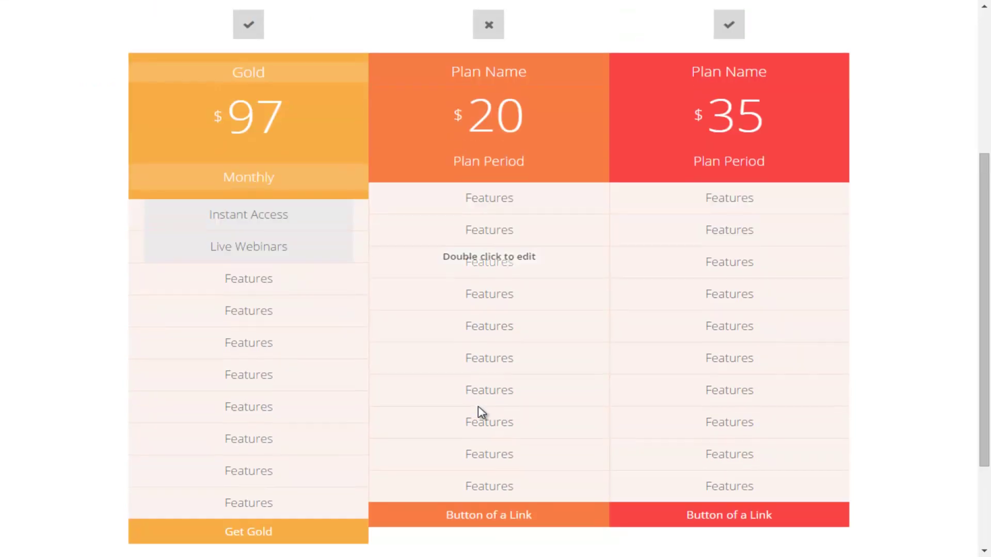
pyautogui.scroll(4, 480, 413)
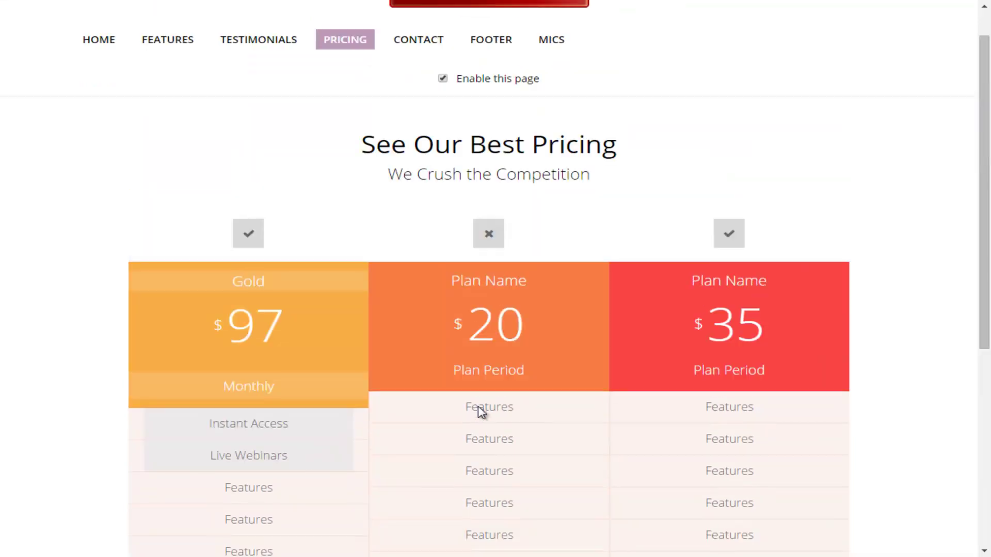
pyautogui.scroll(-4, 481, 413)
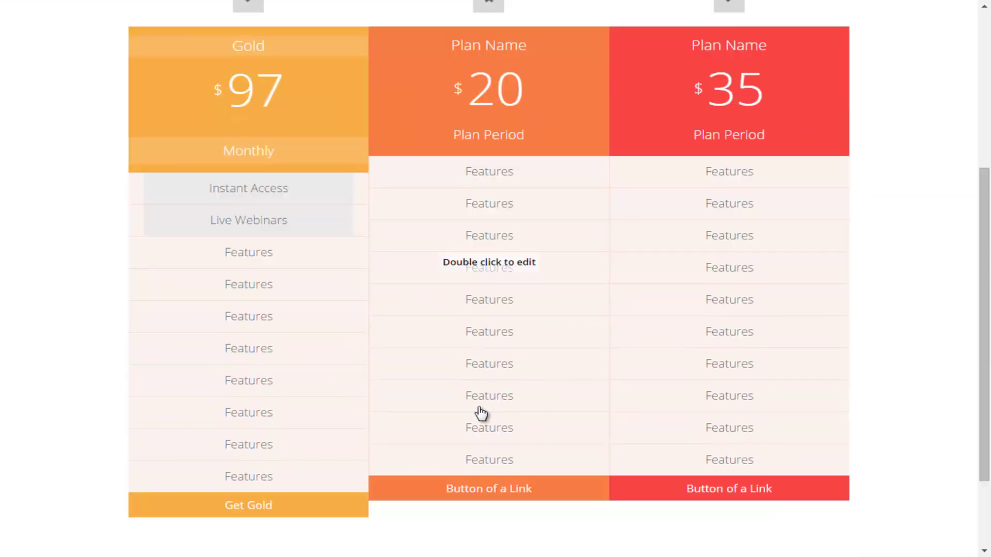
pyautogui.scroll(4, 480, 412)
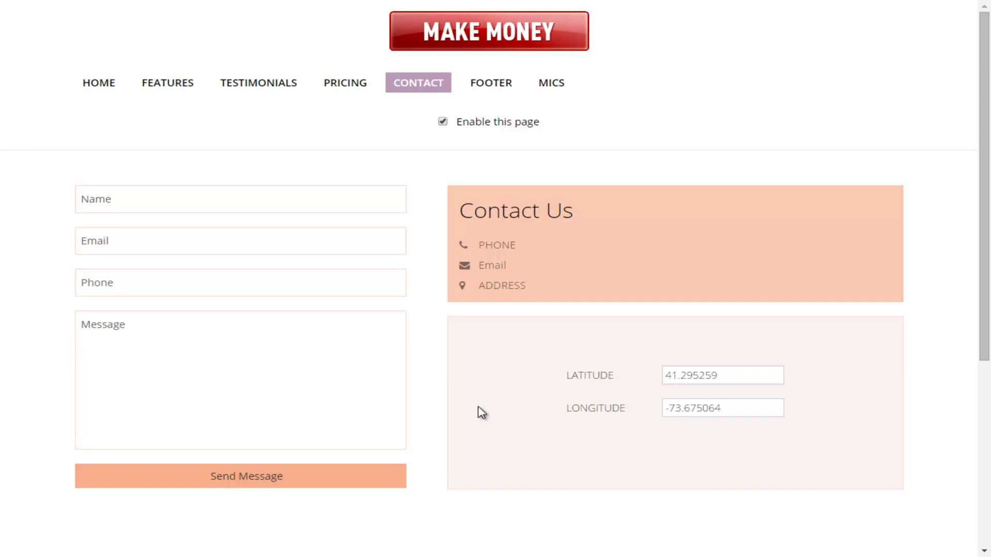
# Step: Uncheck Enable this page, save, and replace the PHONE placeholder with the phone number
pyautogui.press('space')
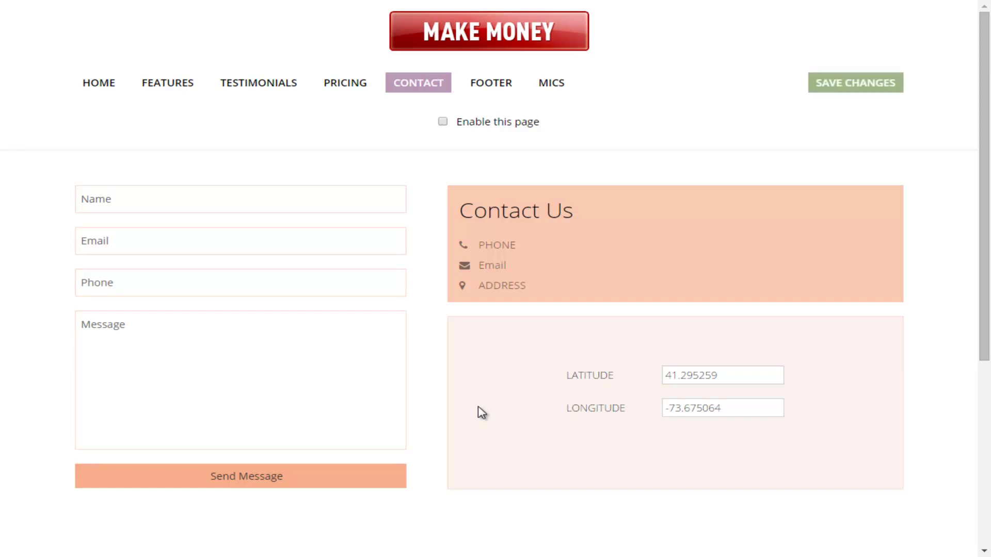
pyautogui.hotkey('ctrl', 's')
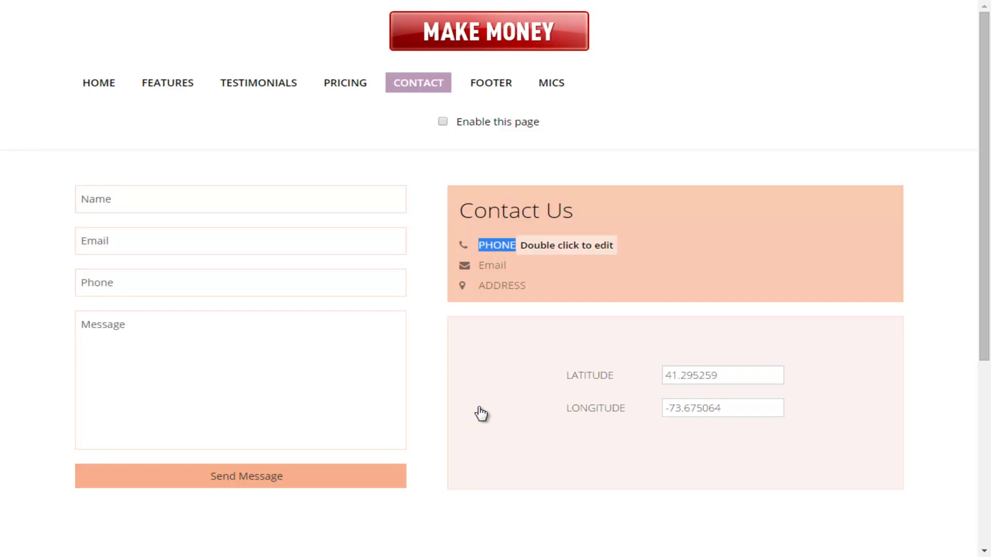
pyautogui.press('BackSpace')
pyautogui.press('BackSpace')
pyautogui.press('BackSpace')
pyautogui.press('BackSpace')
pyautogui.press('BackSpace')
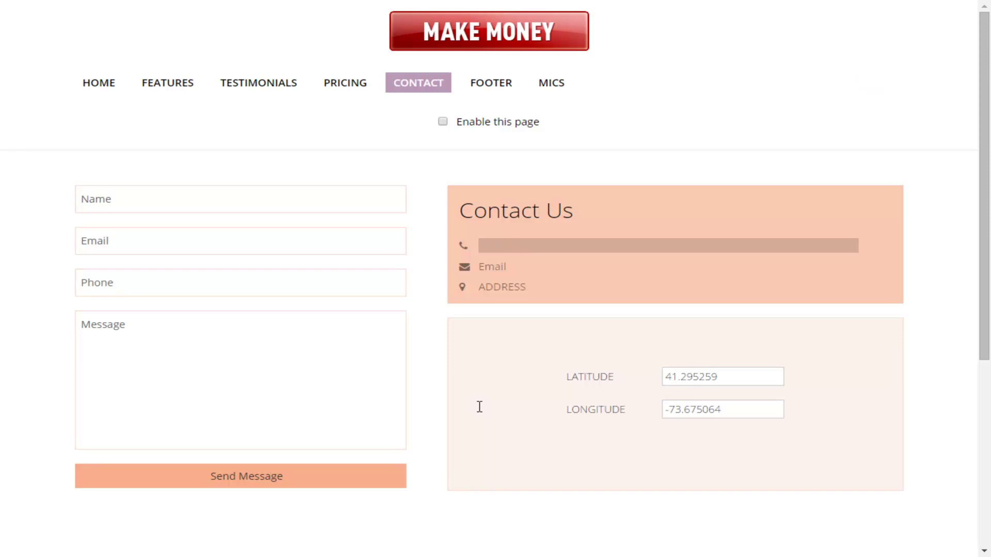
pyautogui.write('555-')
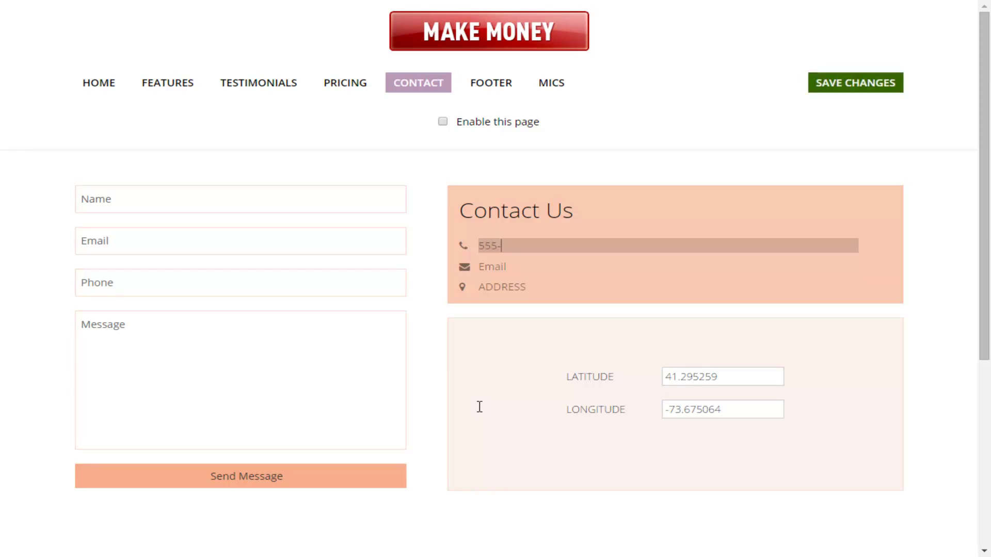
pyautogui.write('5555-5555')
# Step: Replace the Email placeholder with the contact's e-mail address
pyautogui.press('Tab')
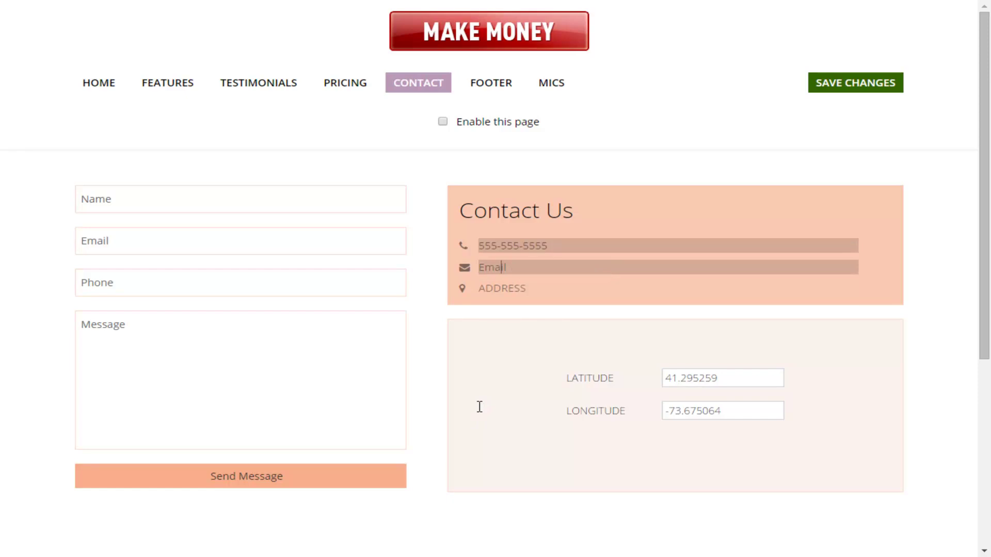
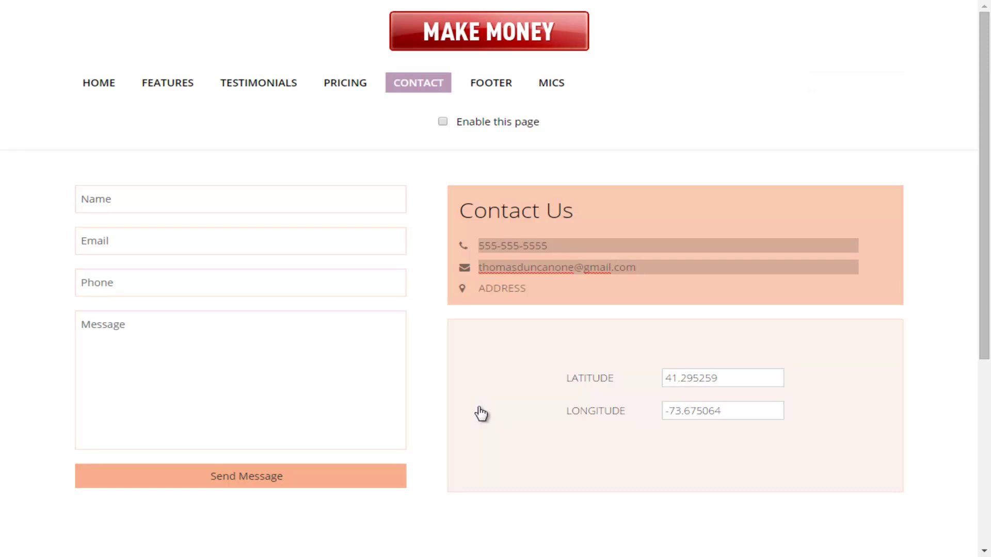
pyautogui.press('Tab')
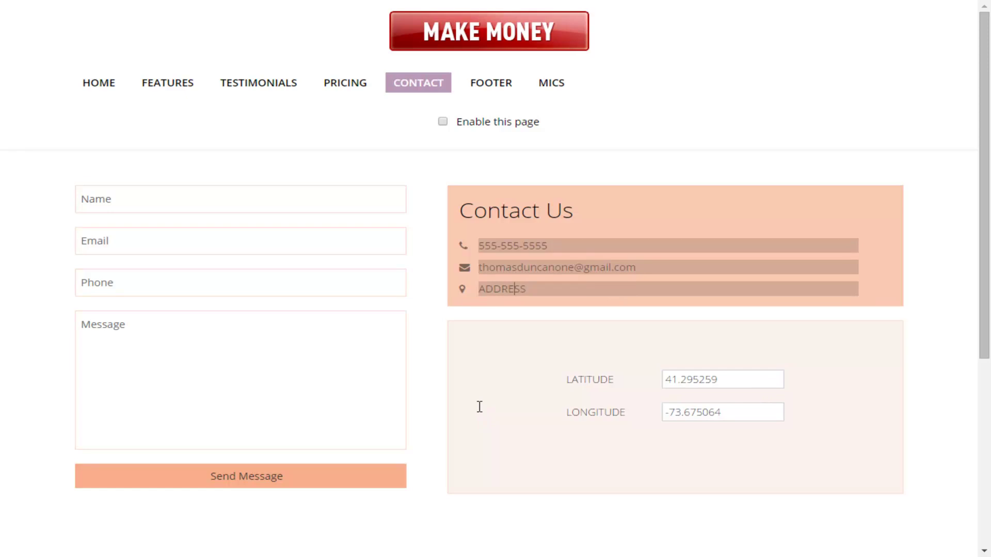
# Step: Replace the ADDRESS placeholder with the contact's postal address, fixing a street-name typo, and finish editing
pyautogui.press('BackSpace')
pyautogui.press('BackSpace')
pyautogui.press('BackSpace')
pyautogui.press('BackSpace')
pyautogui.press('BackSpace')
pyautogui.press('BackSpace')
pyautogui.press('BackSpace')
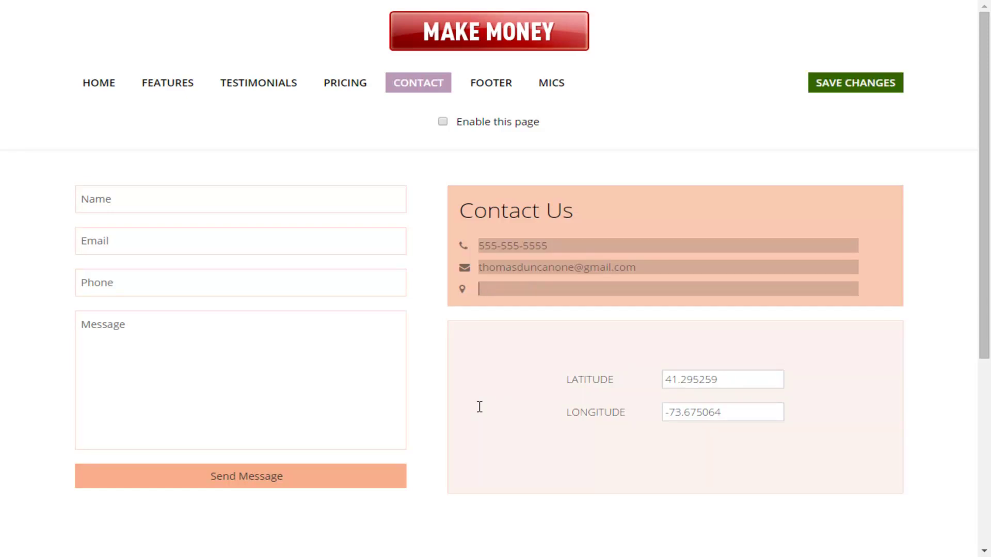
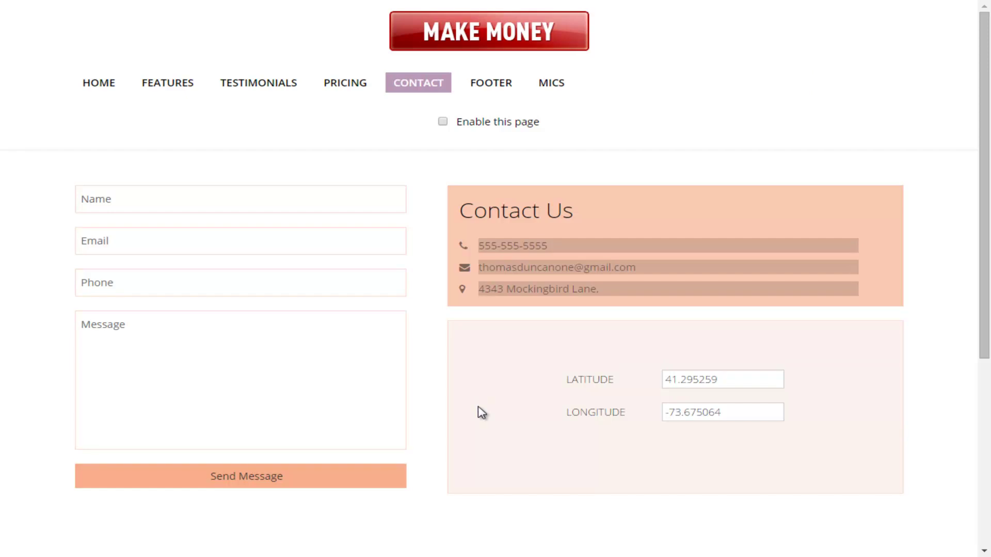
pyautogui.hotkey('shift', 'Tab')
pyautogui.press('Tab')
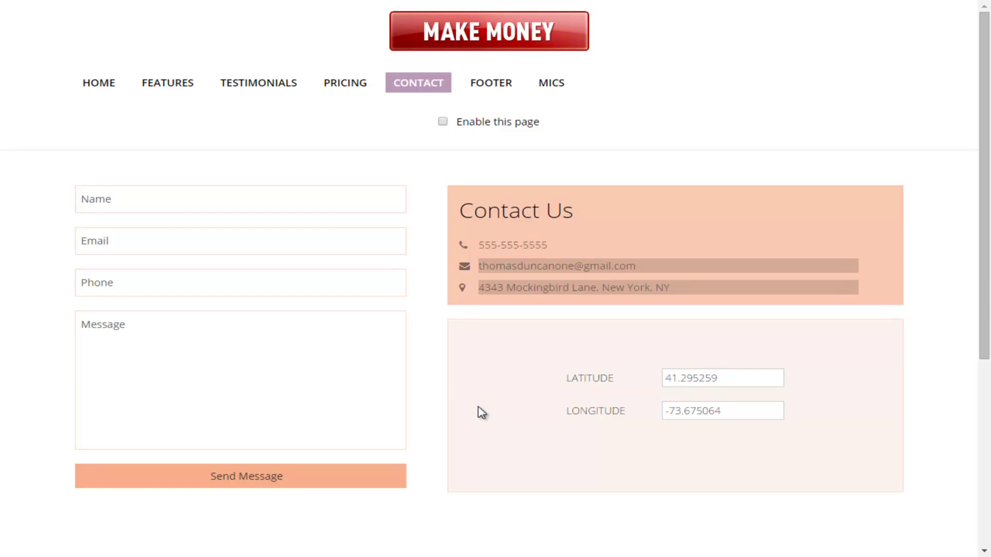
pyautogui.press('Tab')
pyautogui.click(481, 412)
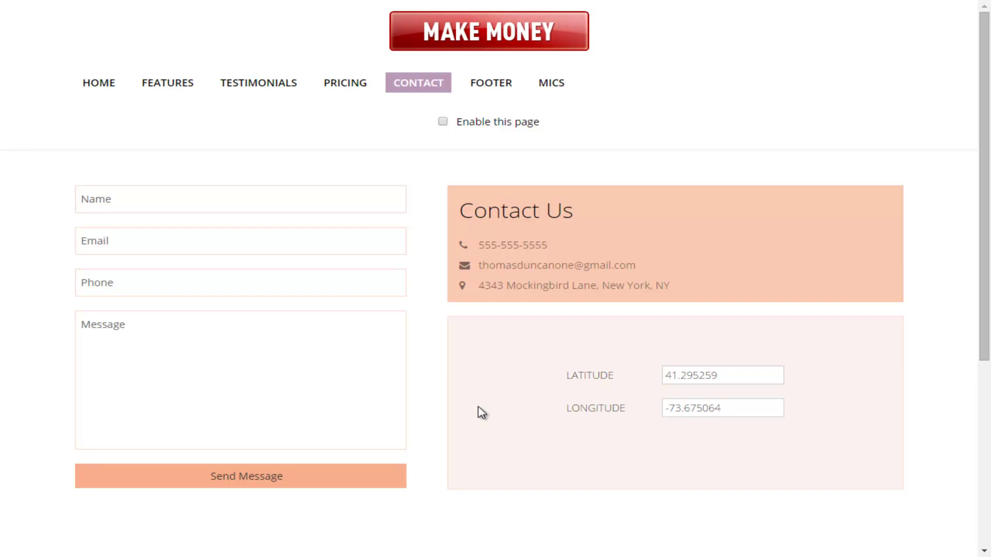
pyautogui.scroll(-3, 480, 412)
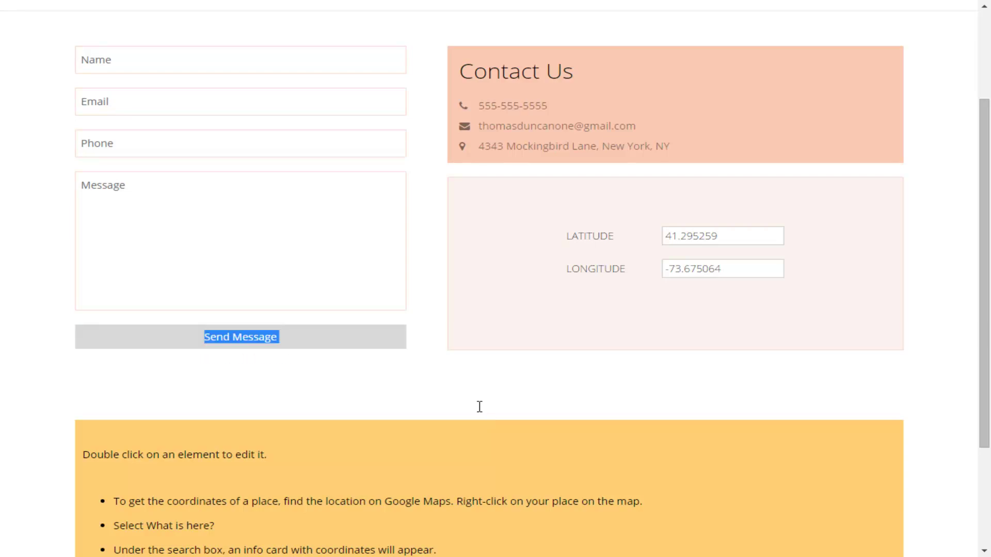
# Step: Replace the contact form button's Send Message label with 'Contact Us Now'
pyautogui.press('End')
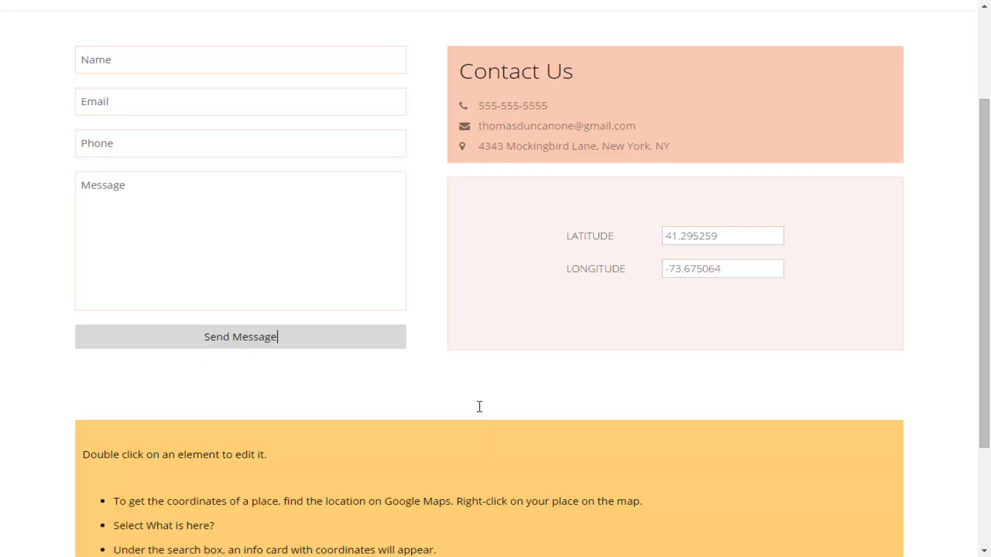
pyautogui.press('BackSpace')
pyautogui.press('BackSpace')
pyautogui.press('BackSpace')
pyautogui.press('BackSpace')
pyautogui.press('BackSpace')
pyautogui.press('BackSpace')
pyautogui.press('BackSpace')
pyautogui.press('BackSpace')
pyautogui.press('BackSpace')
pyautogui.press('BackSpace')
pyautogui.press('BackSpace')
pyautogui.press('BackSpace')
pyautogui.write('Contact Us Now')
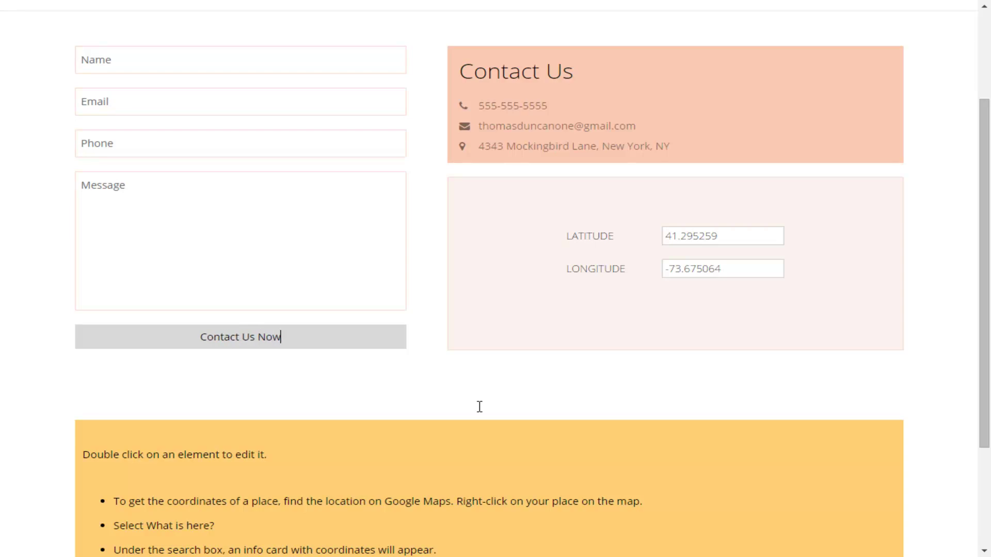
pyautogui.click(479, 407)
pyautogui.scroll(3, 480, 411)
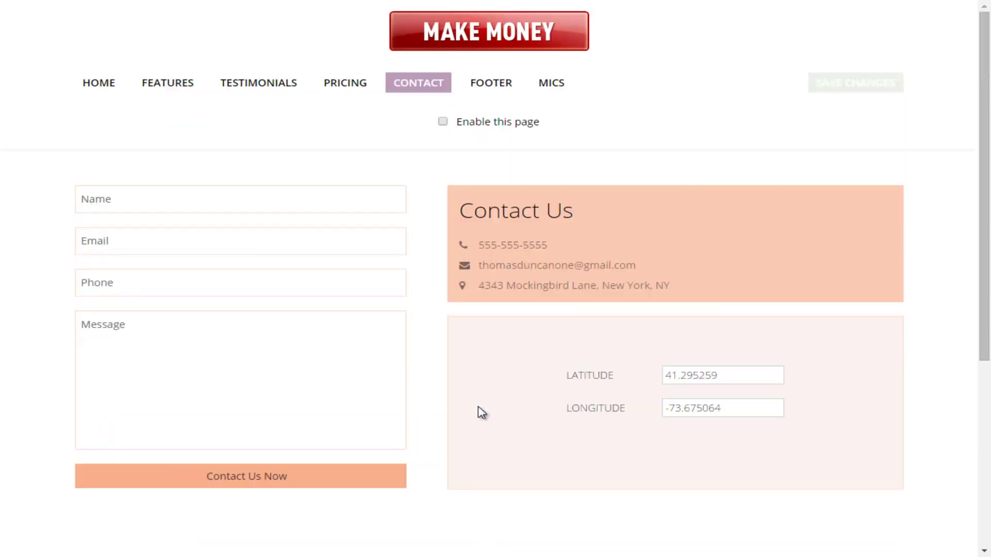
pyautogui.press('F11')
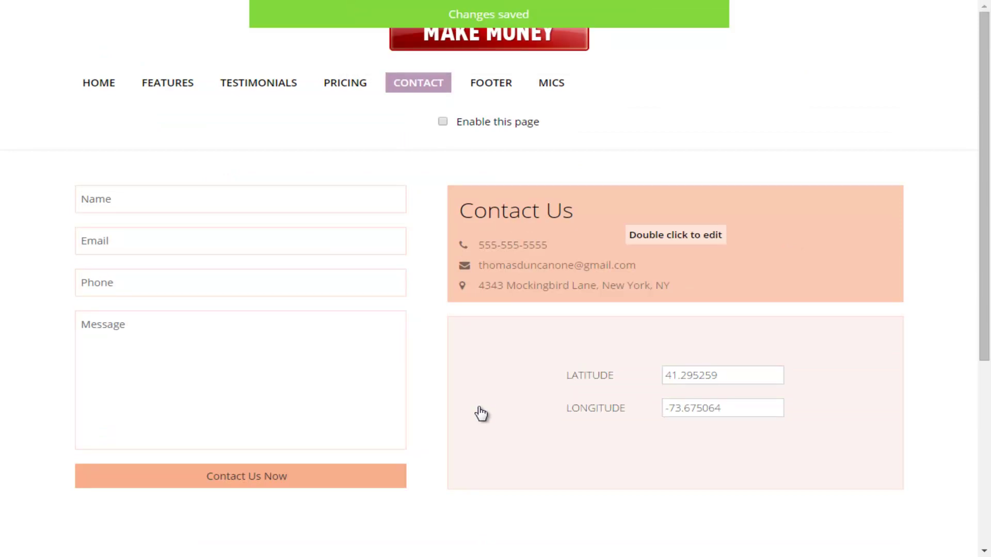
pyautogui.scroll(-5, 481, 413)
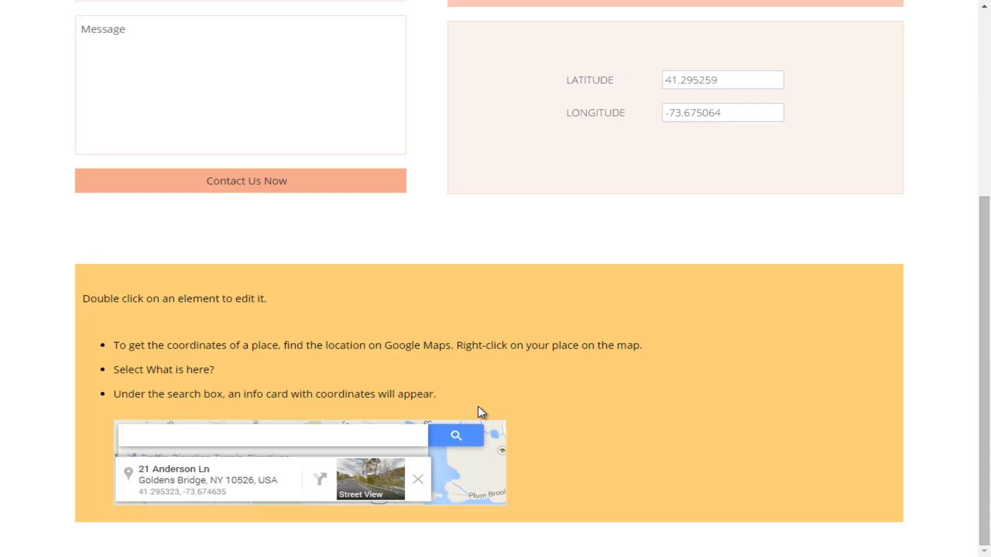
pyautogui.scroll(3, 481, 411)
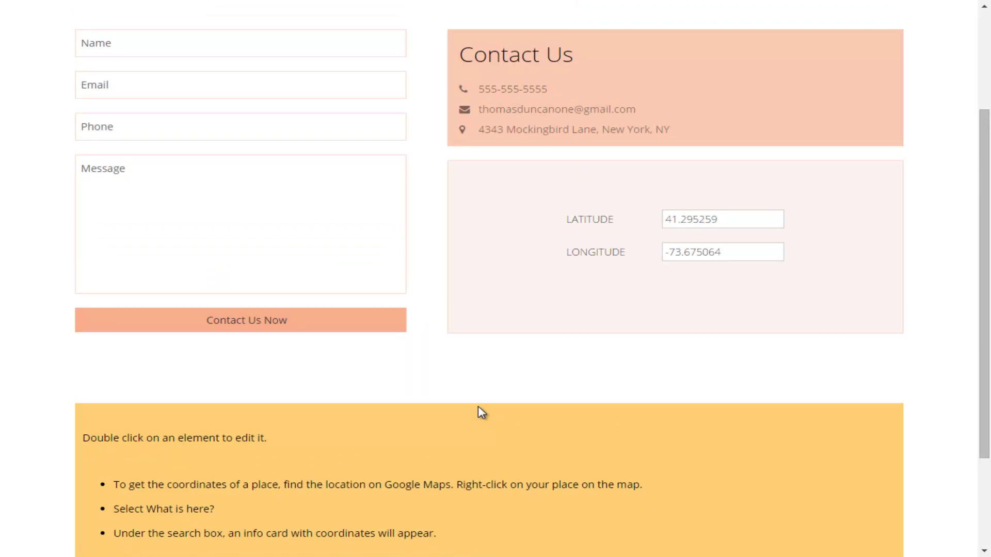
pyautogui.scroll(3, 481, 413)
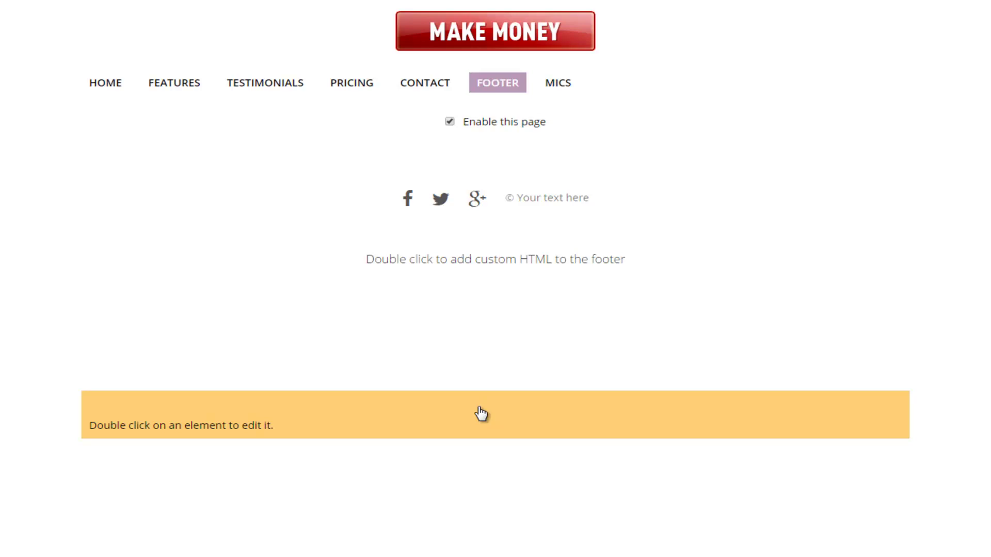
# Step: Complete the footer's Facebook and Twitter profile URLs by appending '/td' to each, then save
pyautogui.doubleClick(480, 413)
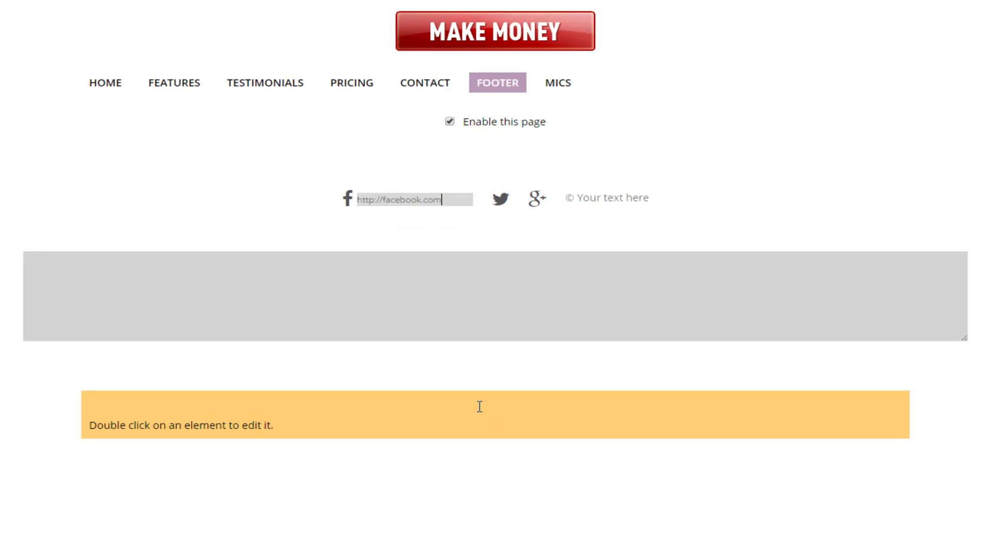
pyautogui.write('/t')
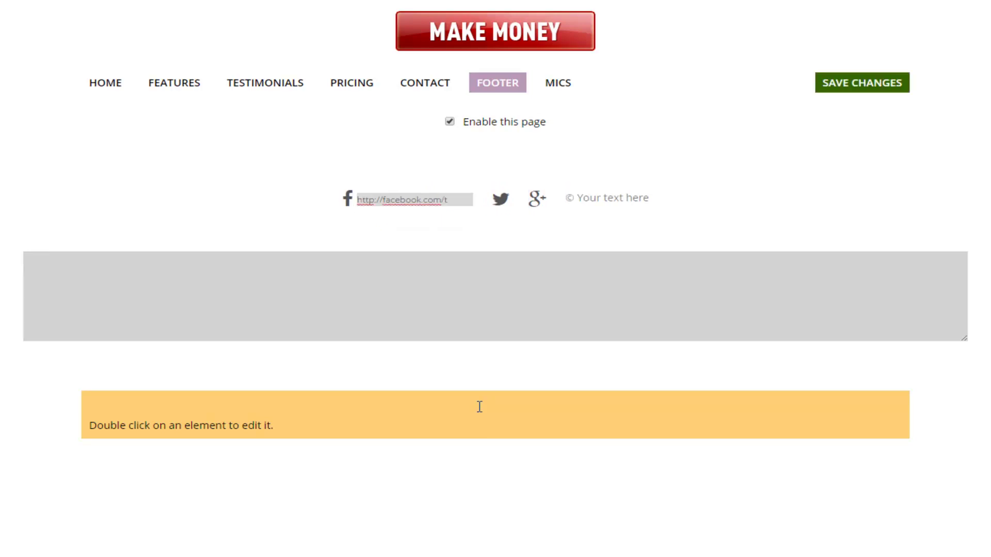
pyautogui.write('d')
pyautogui.press('Tab')
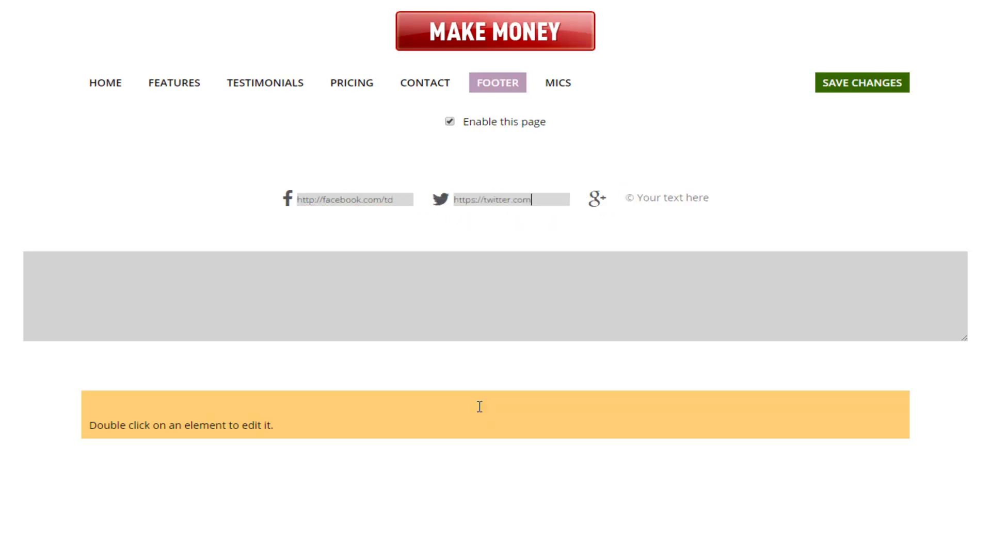
pyautogui.write('/td')
pyautogui.press('Tab')
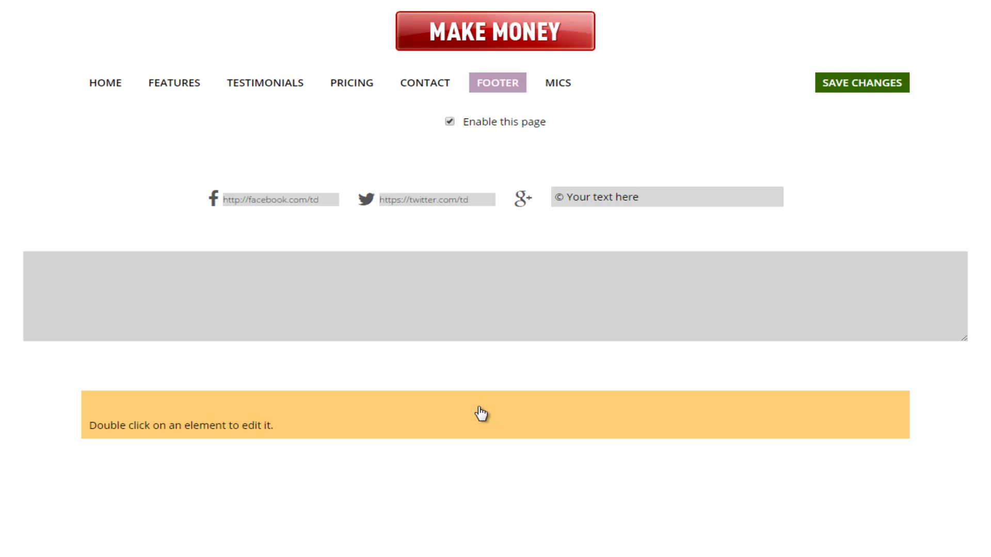
pyautogui.click(481, 413)
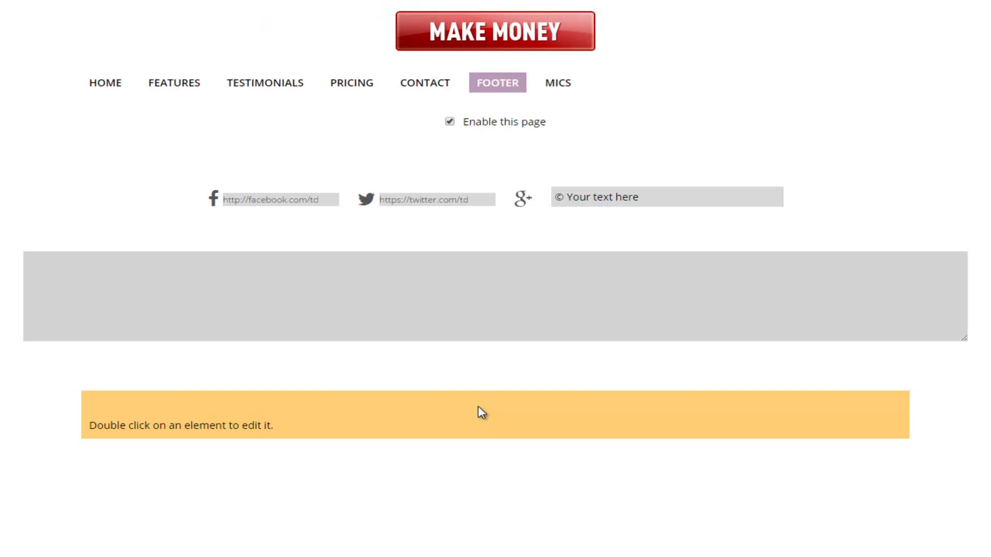
pyautogui.click(558, 83)
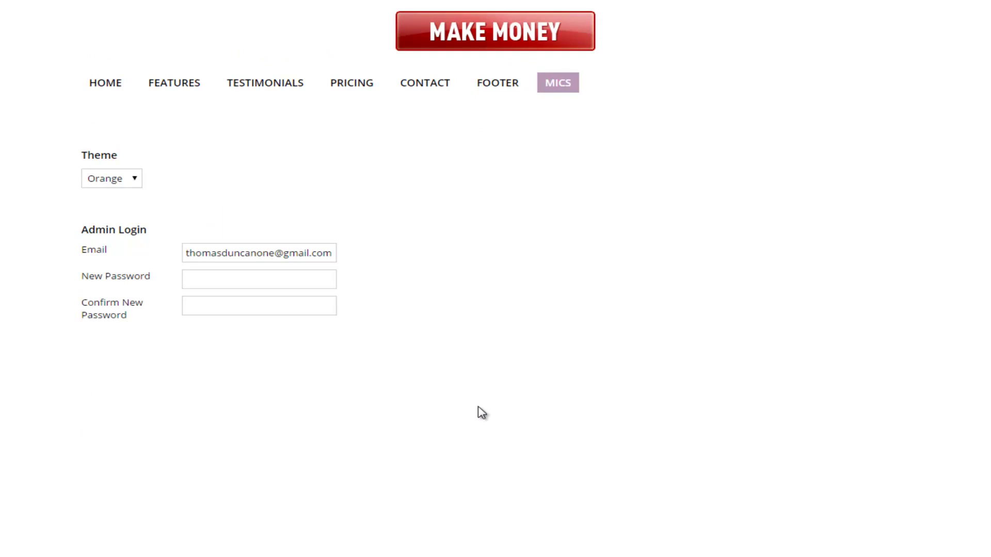
# Step: Pick Green instead of Orange in the Theme dropdown and save the Mics settings
pyautogui.click(112, 178)
pyautogui.hotkey('alt', 'Down')
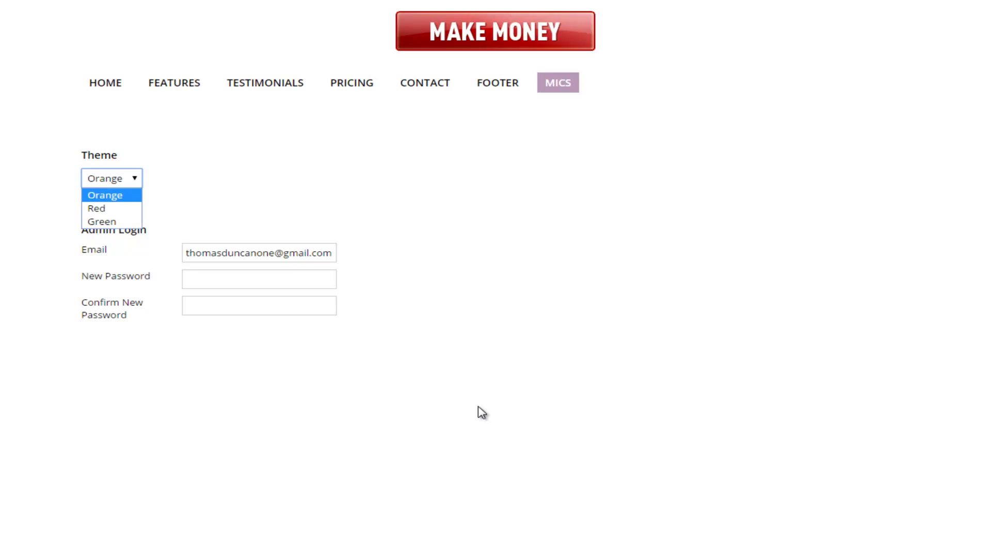
pyautogui.press('Down')
pyautogui.press('Down')
pyautogui.press('Return')
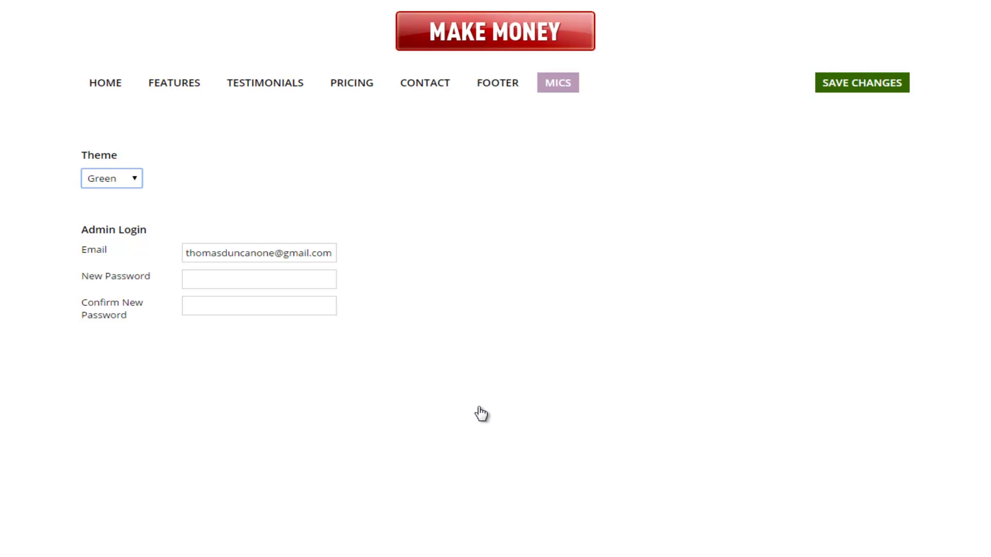
pyautogui.click(482, 413)
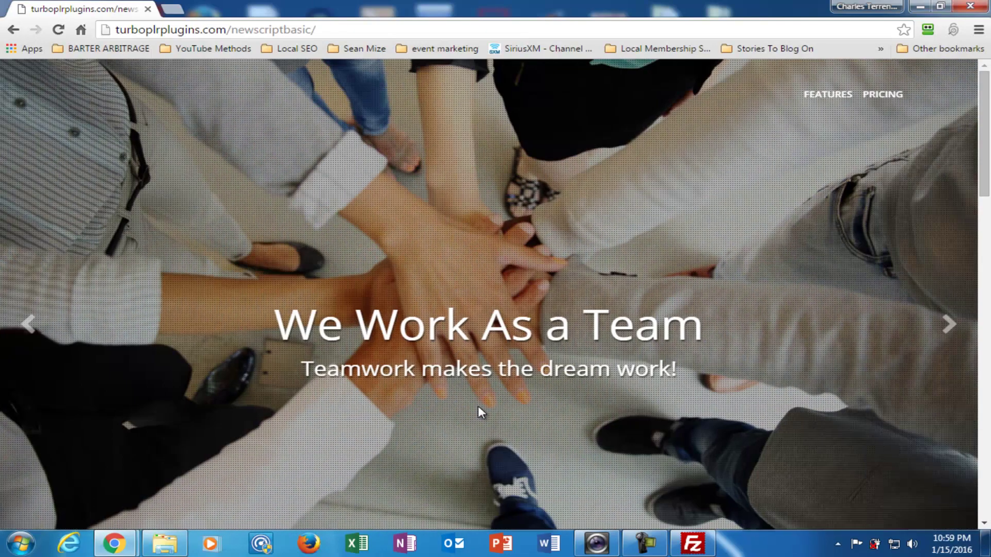
# Step: Scroll through the live site's features, pricing table and footer to check the green theme
pyautogui.scroll(-6, 479, 411)
pyautogui.scroll(-15, 482, 413)
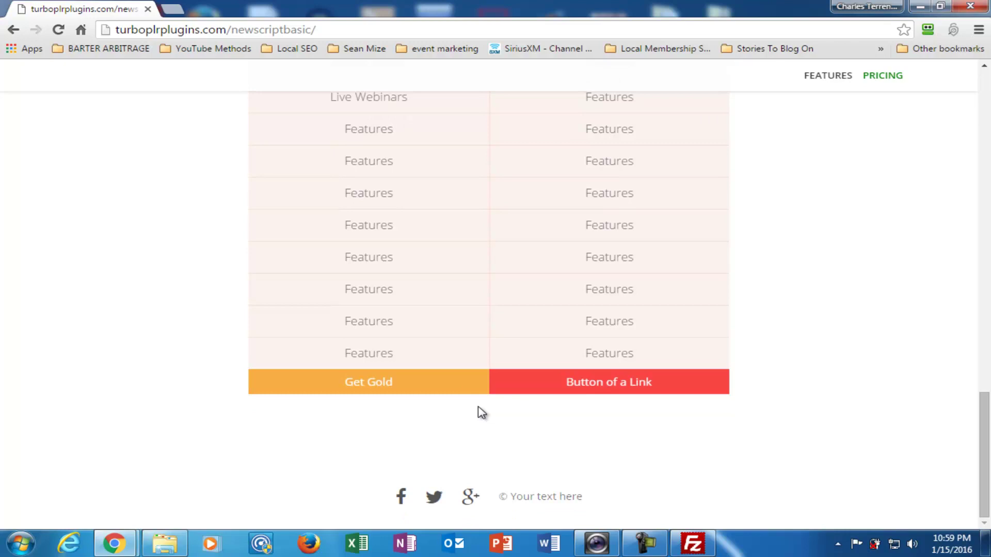
pyautogui.scroll(15, 481, 413)
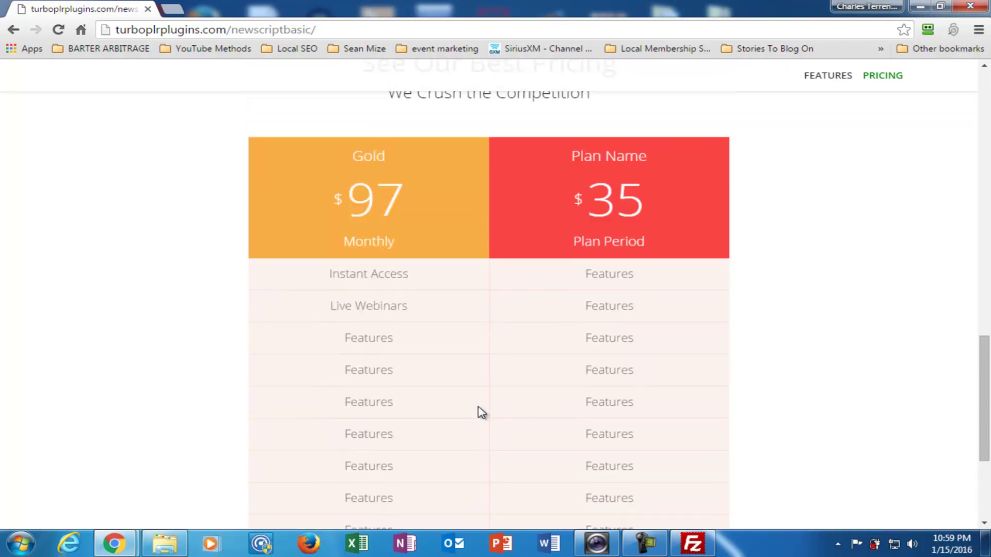
pyautogui.scroll(10, 481, 413)
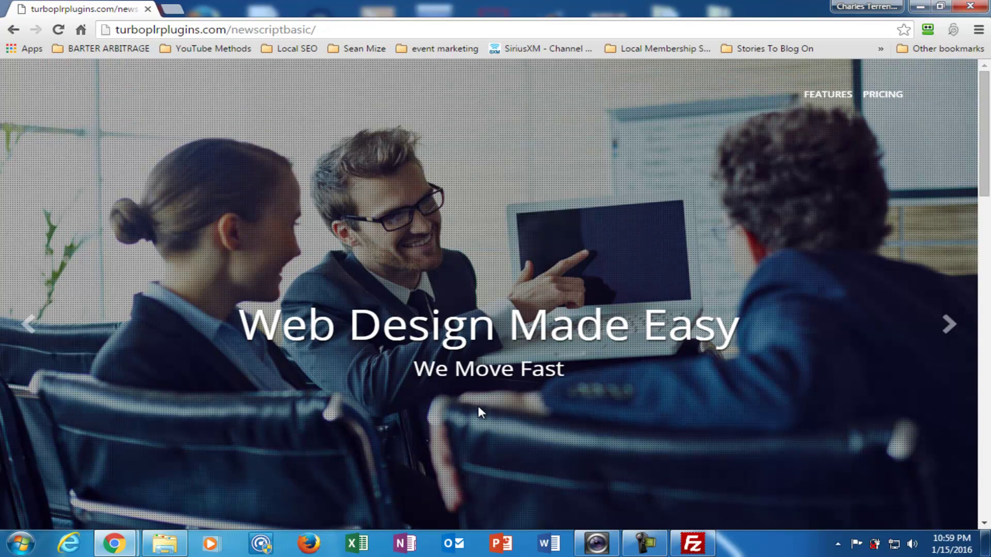
pyautogui.scroll(-10, 481, 413)
pyautogui.scroll(-10, 481, 413)
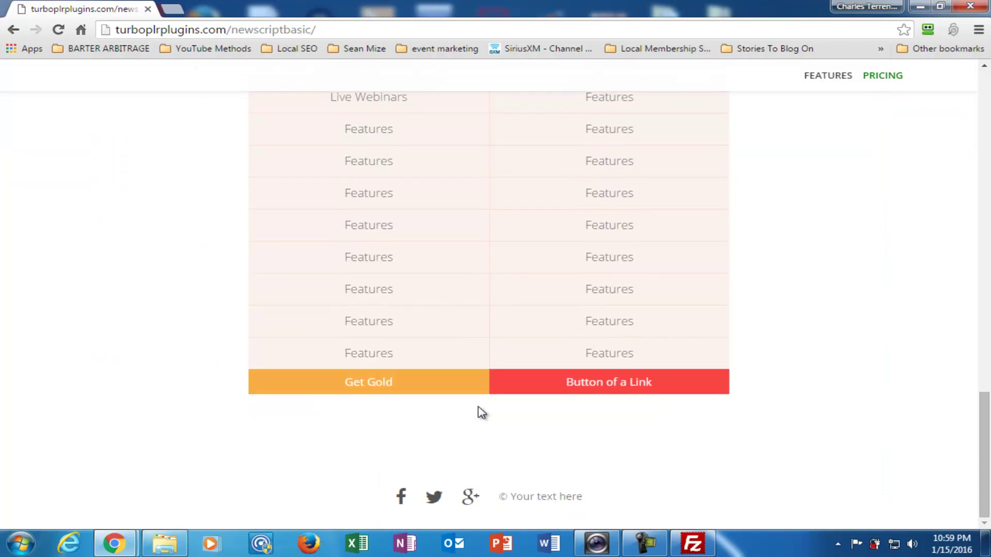
pyautogui.scroll(5, 481, 413)
pyautogui.scroll(-4, 481, 413)
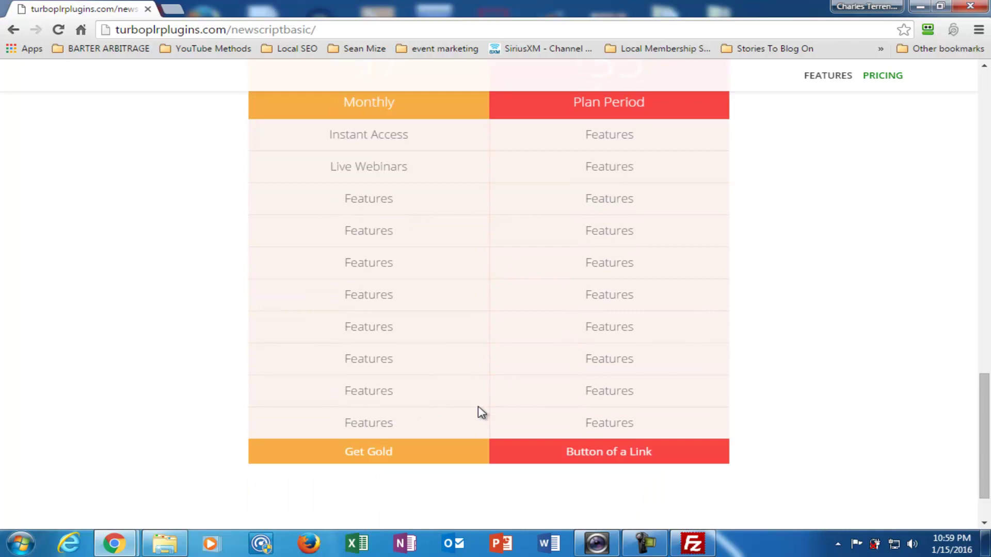
pyautogui.scroll(-2, 481, 413)
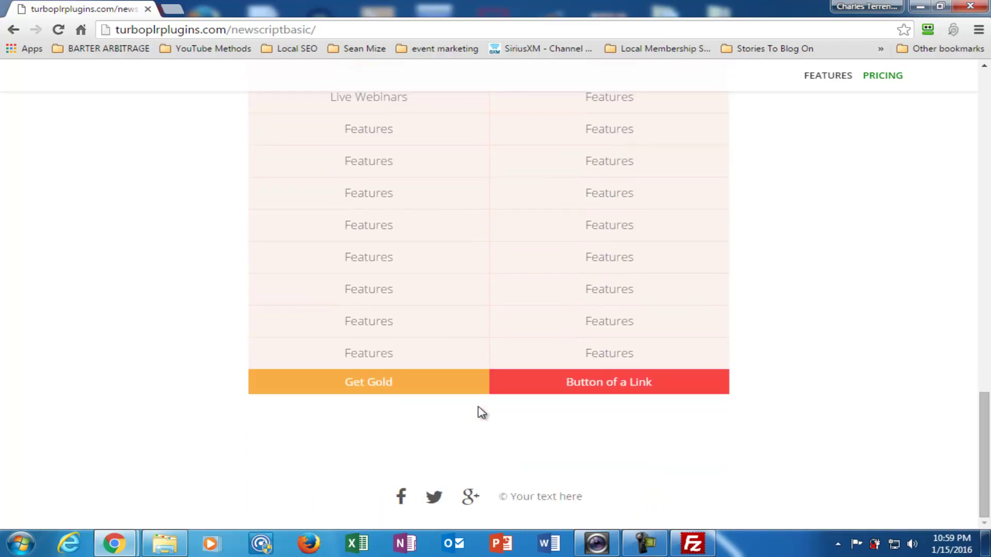
pyautogui.scroll(18, 481, 413)
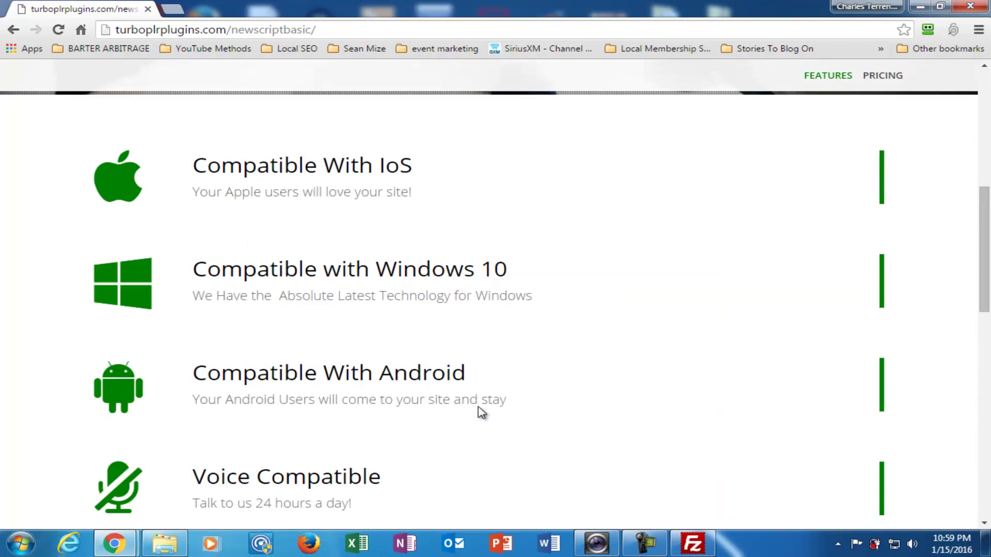
pyautogui.scroll(4, 481, 413)
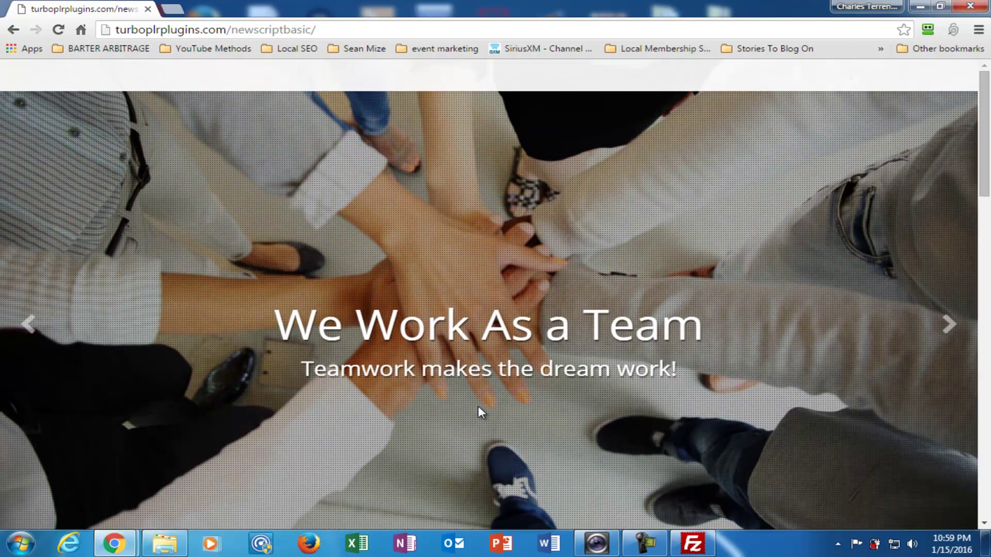